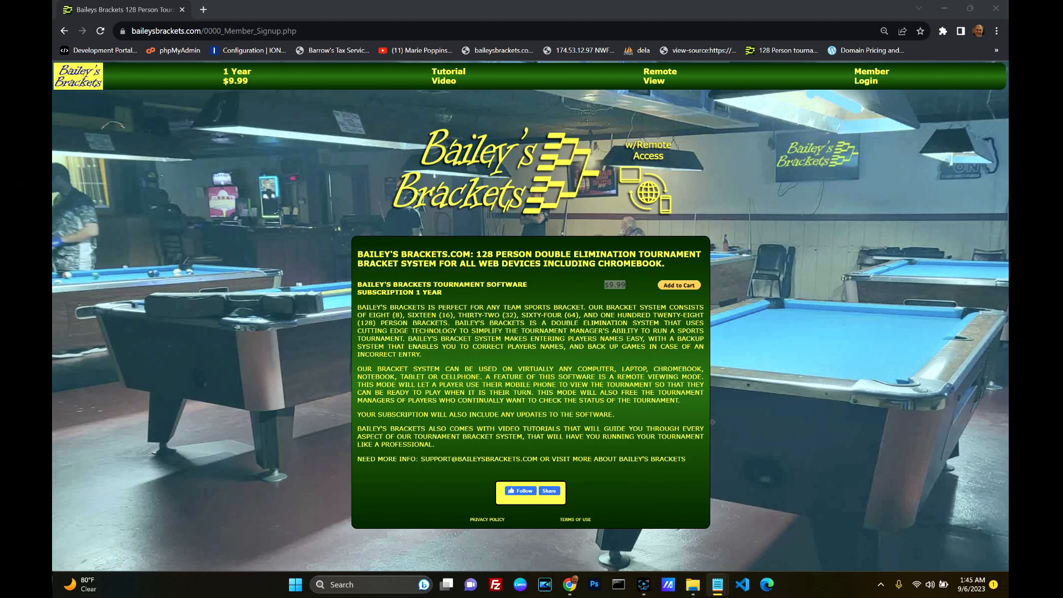
- Add the 1-year $9.99 Bailey's Brackets subscription to the PayPal cart
{"action": "left_click", "coordinate": [685, 289]}
{"action": "left_click", "coordinate": [685, 287]}
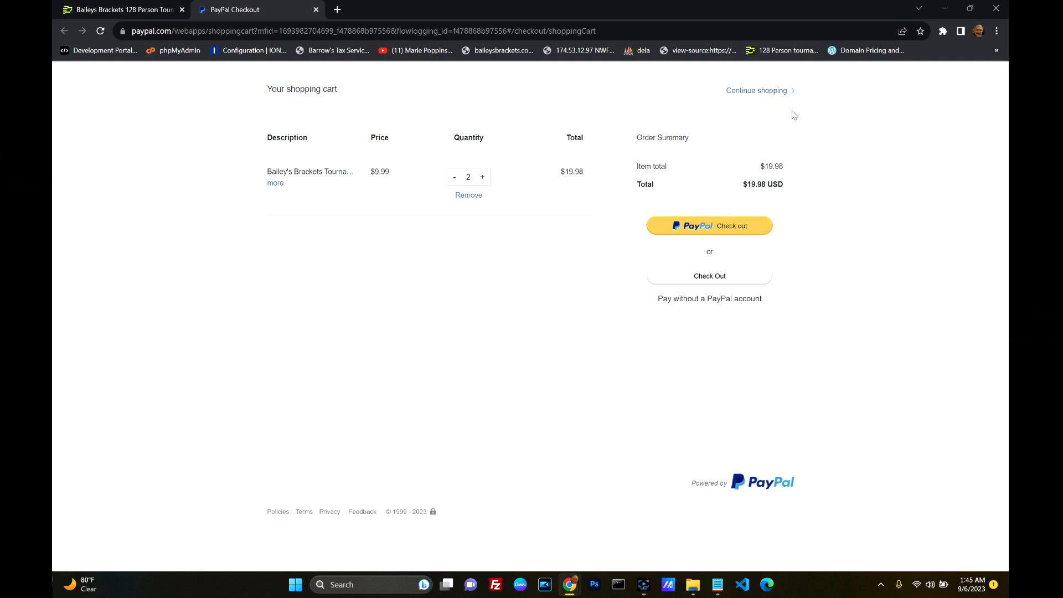
{"action": "left_click", "coordinate": [715, 584]}
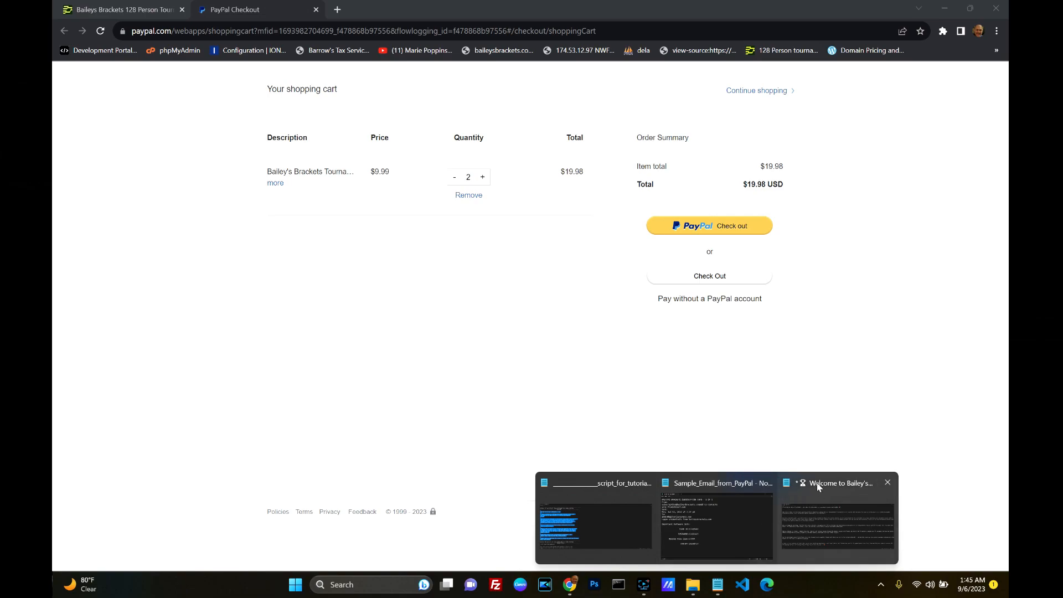
{"action": "left_click", "coordinate": [743, 485]}
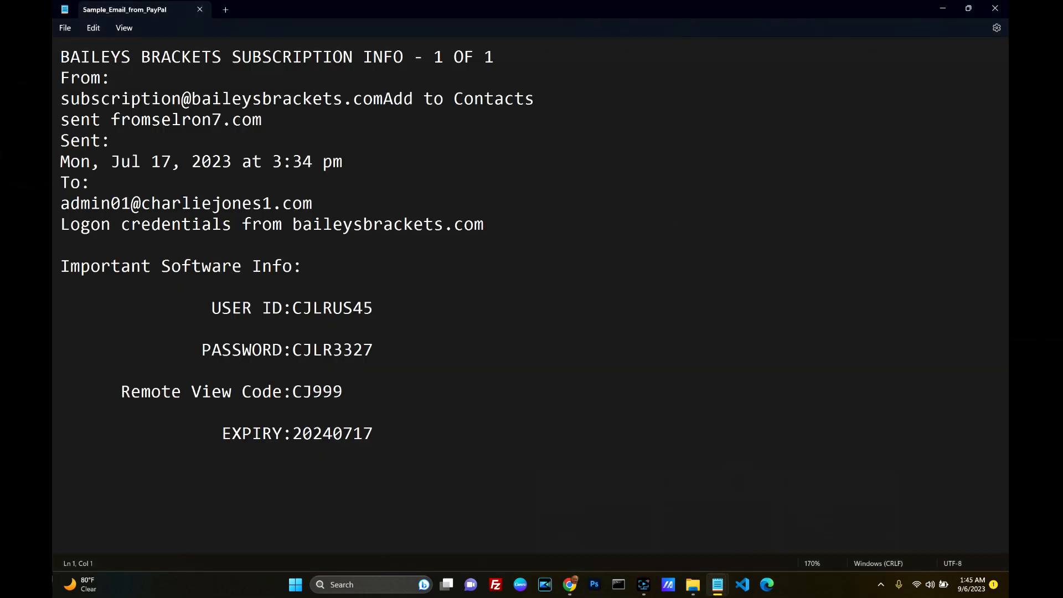
{"action": "left_click", "coordinate": [200, 10]}
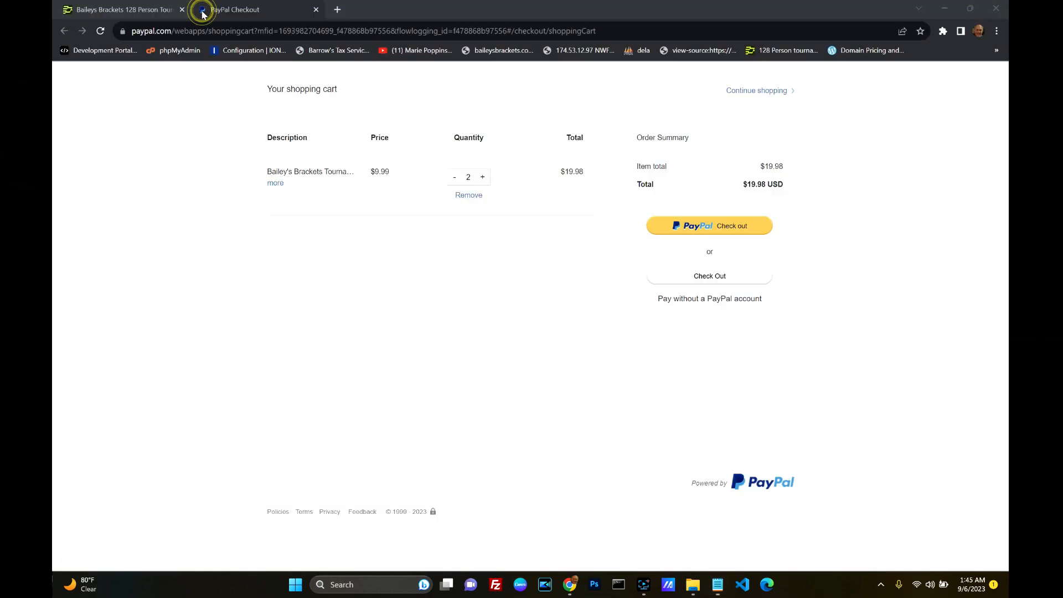
- Close the PayPal Checkout tab to get back to the member sign-up page
{"action": "left_click", "coordinate": [315, 10]}
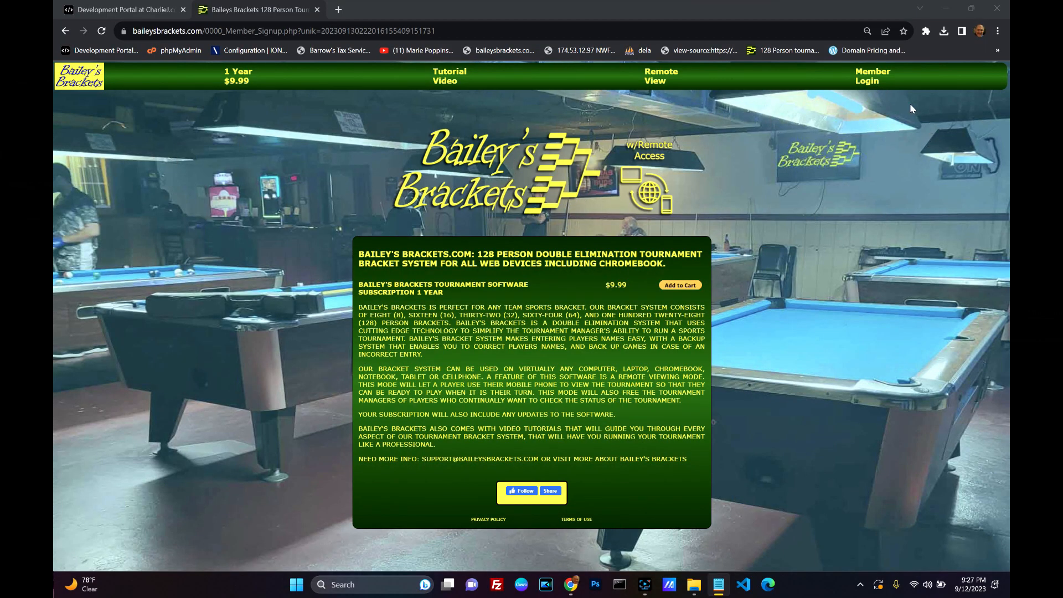
- Open the Member Login page and switch the browser to full screen with F11
{"action": "left_click", "coordinate": [868, 81]}
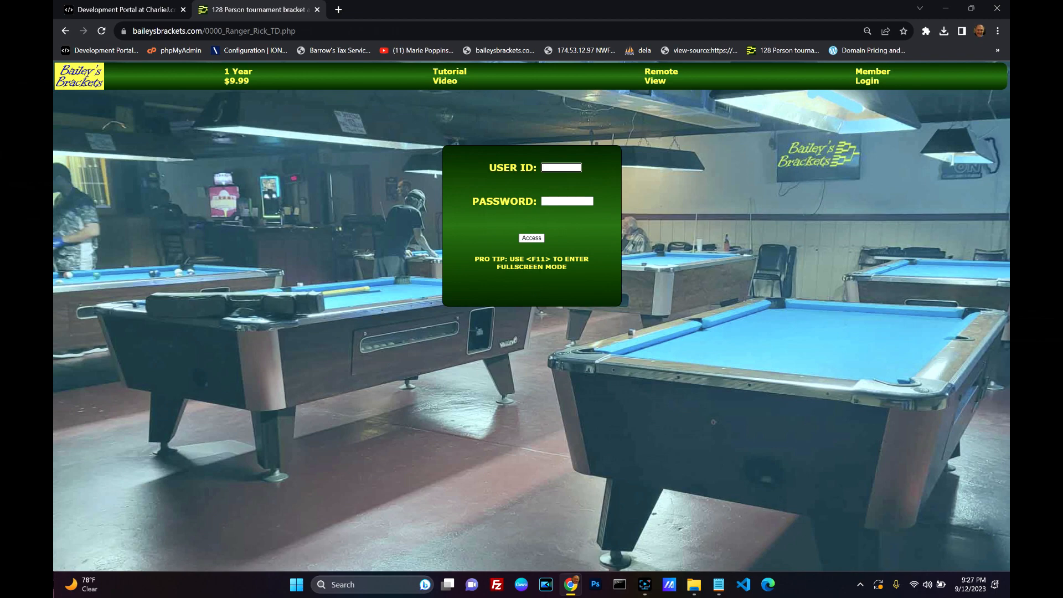
{"action": "key", "text": "F11"}
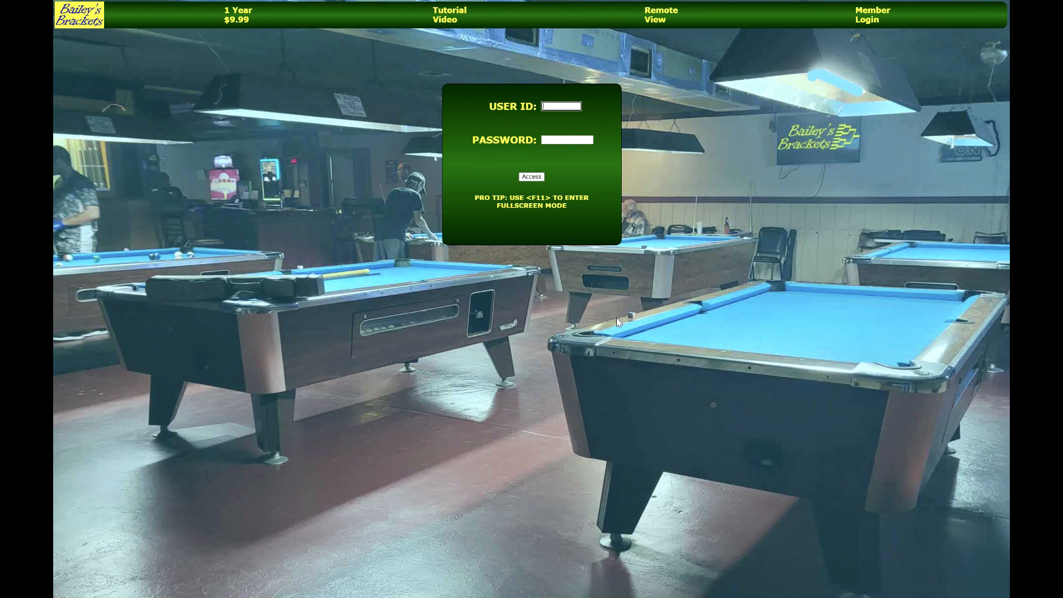
{"action": "key", "text": "F11"}
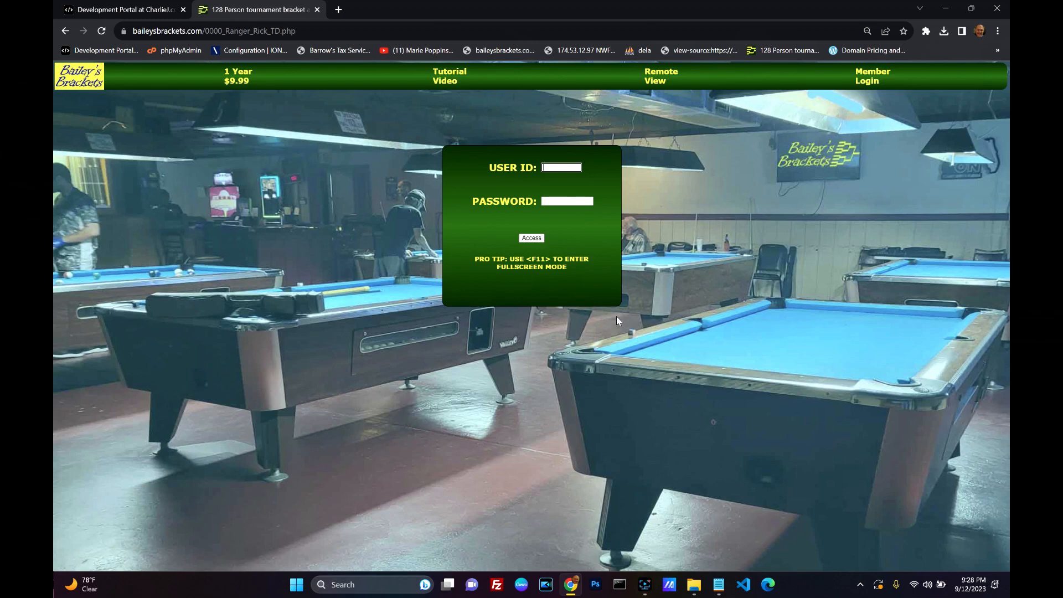
{"action": "key", "text": "F11"}
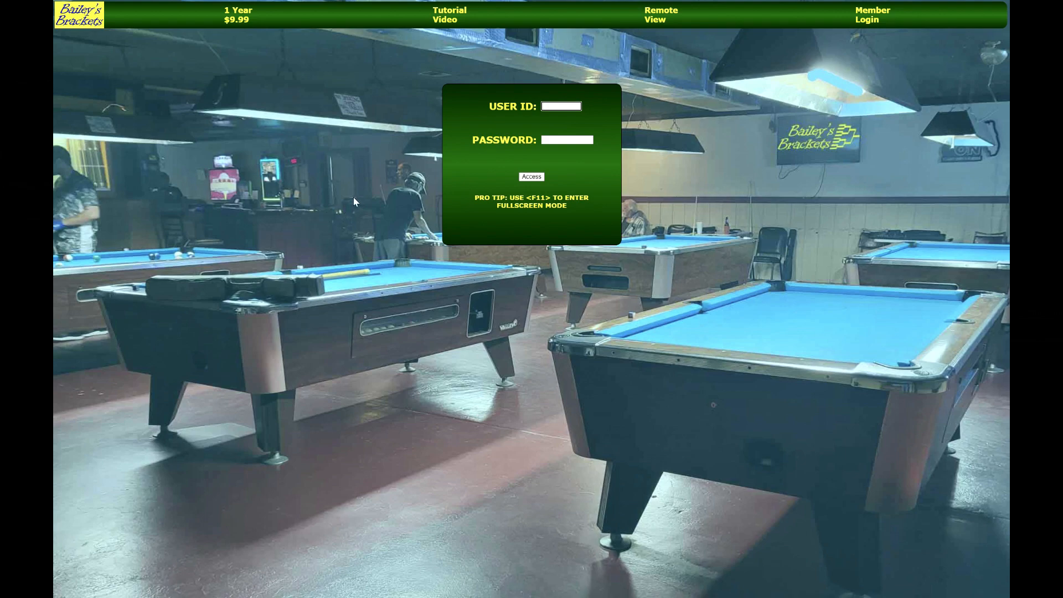
- Log in with the member user ID and password and submit with Access
{"action": "left_click", "coordinate": [559, 106]}
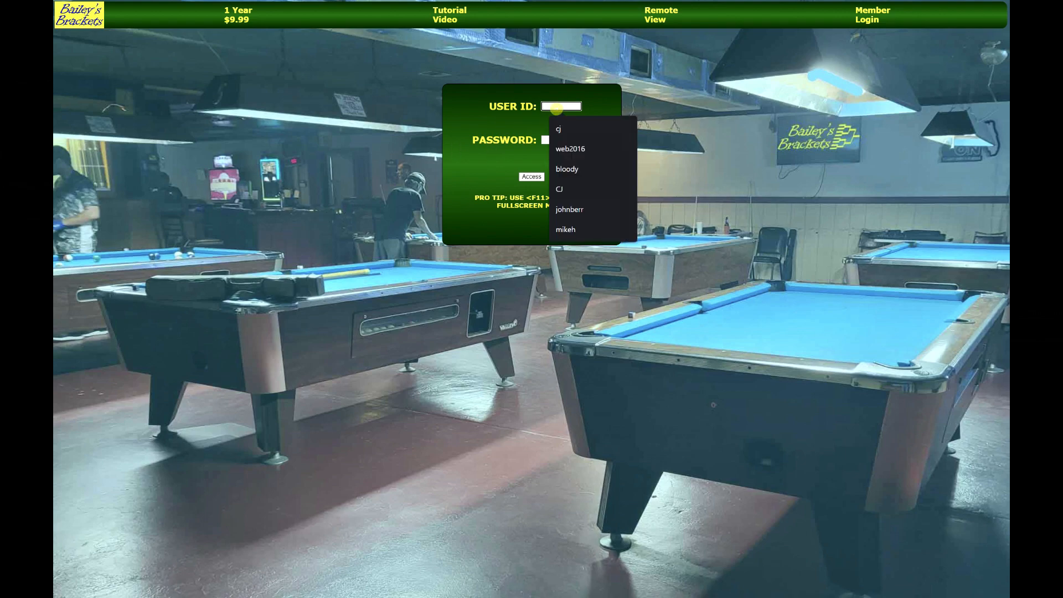
{"action": "type", "text": "cj"}
{"action": "key", "text": "Tab"}
{"action": "type", "text": "••"}
{"action": "key", "text": "Tab"}
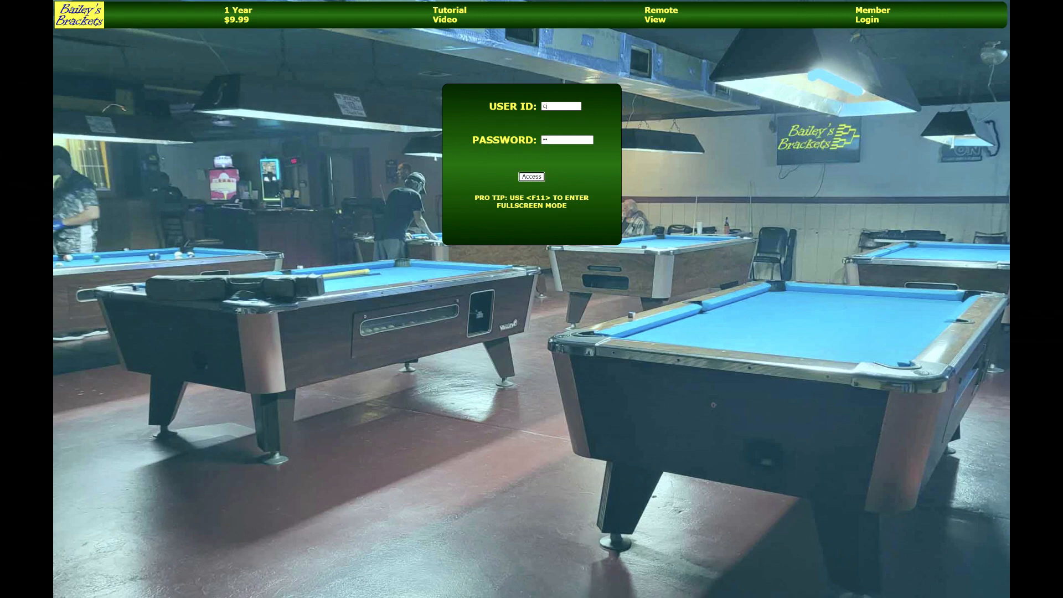
{"action": "left_click", "coordinate": [531, 177]}
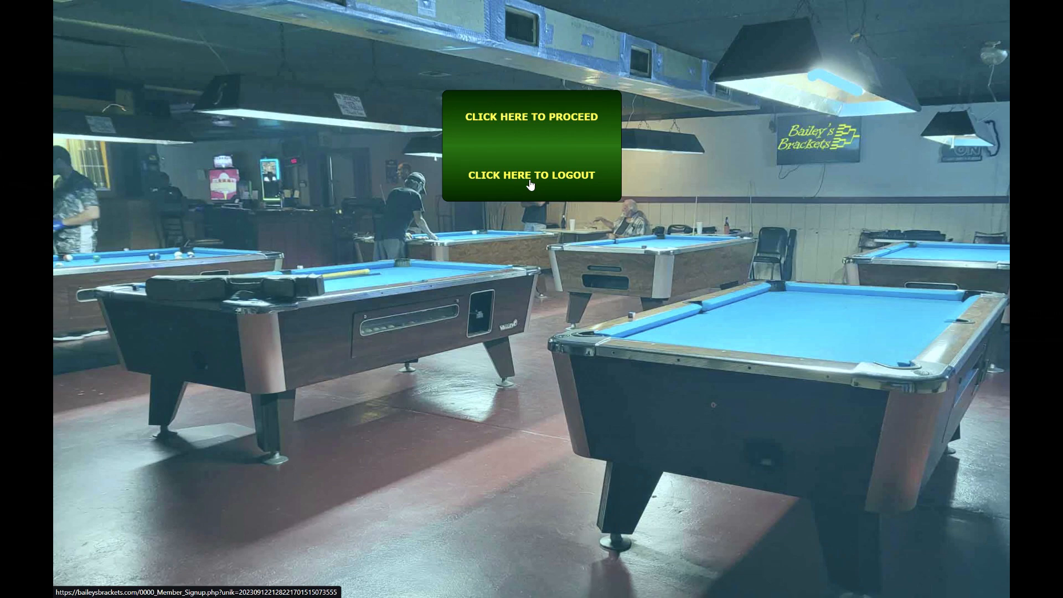
- Proceed into the member player-list dashboard, then log out back to the home page
{"action": "left_click", "coordinate": [523, 118]}
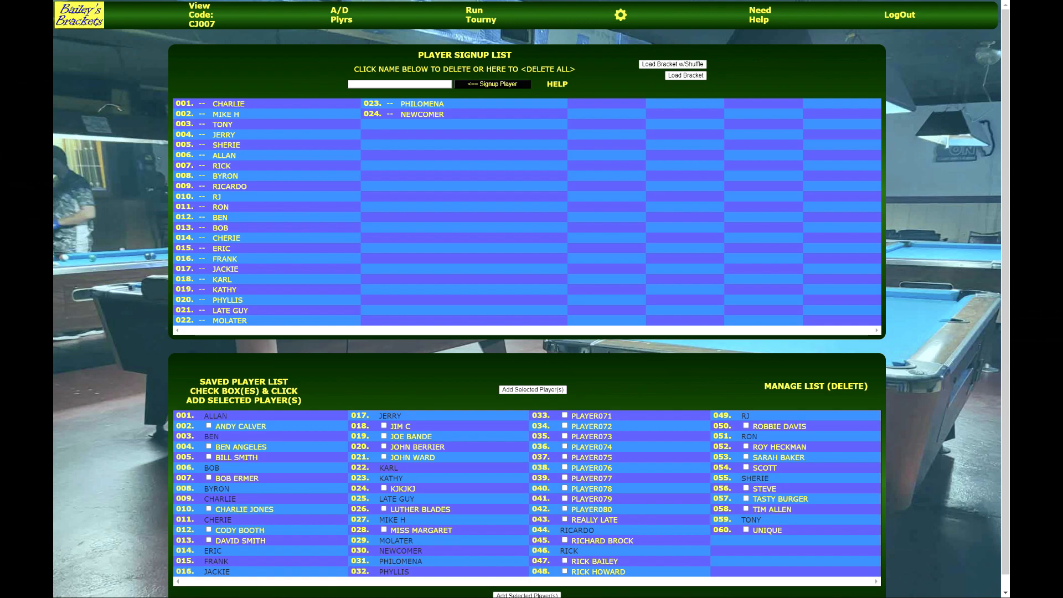
{"action": "left_click", "coordinate": [888, 18]}
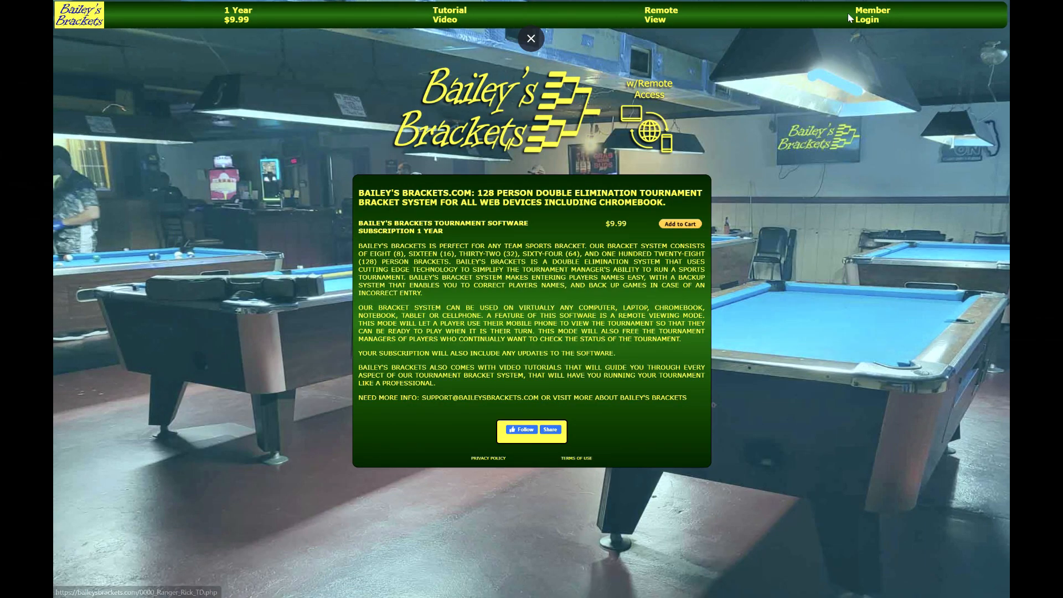
- Open Remote View and enter the tournament's view code to display its double-elimination bracket
{"action": "left_click", "coordinate": [652, 16]}
{"action": "left_click", "coordinate": [571, 239]}
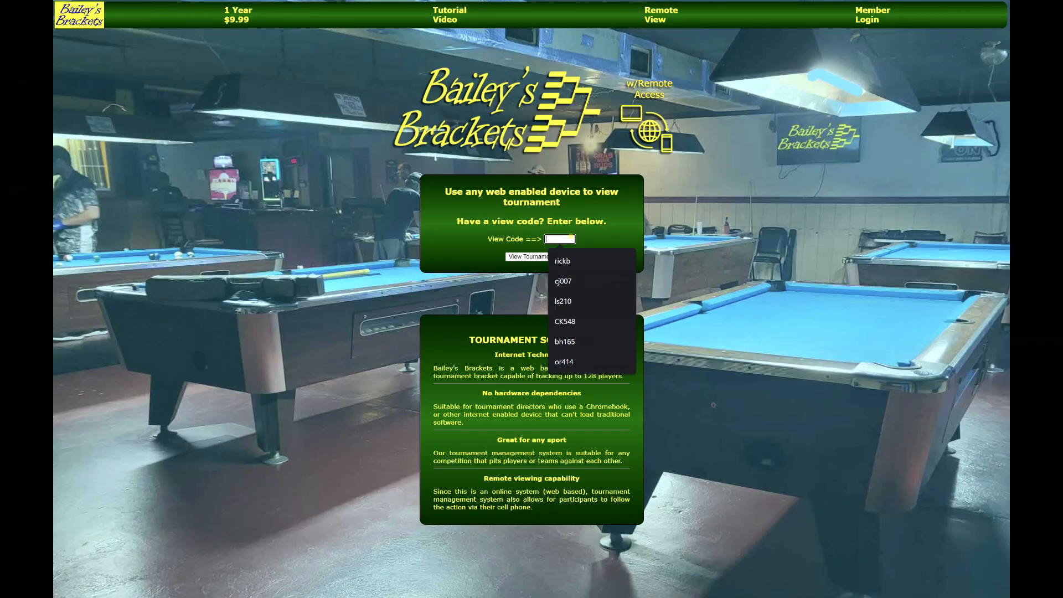
{"action": "type", "text": "cj"}
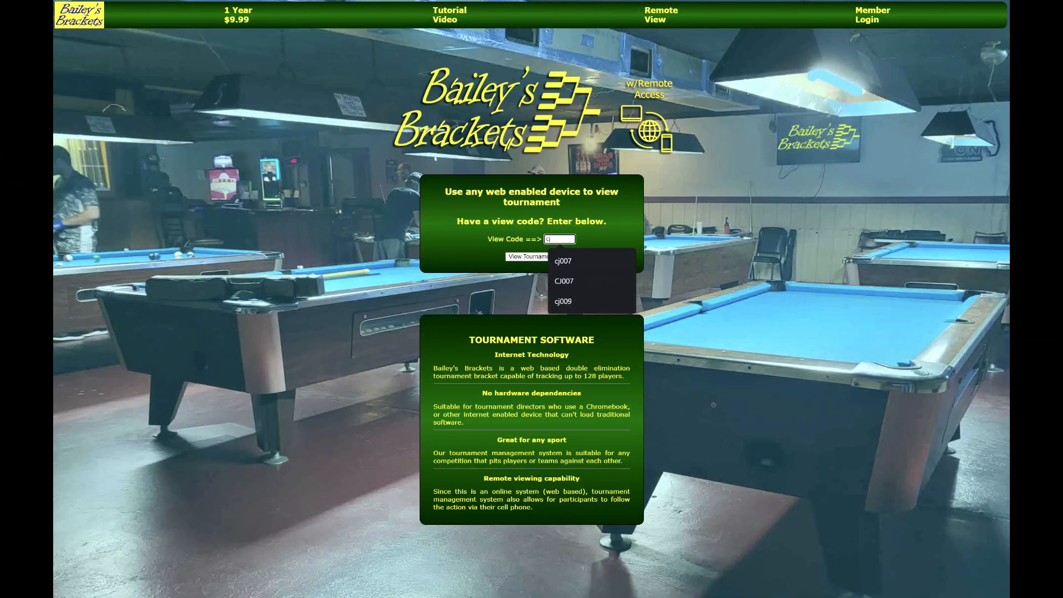
{"action": "type", "text": "007"}
{"action": "key", "text": "Return"}
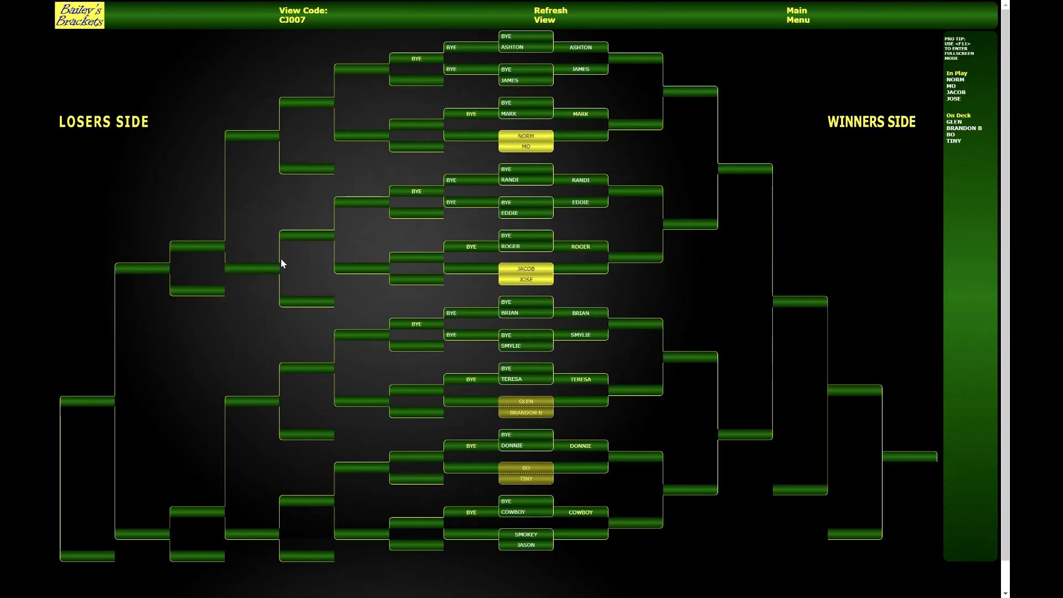
- Refresh the remote bracket view with Refresh View
{"action": "left_click", "coordinate": [545, 21]}
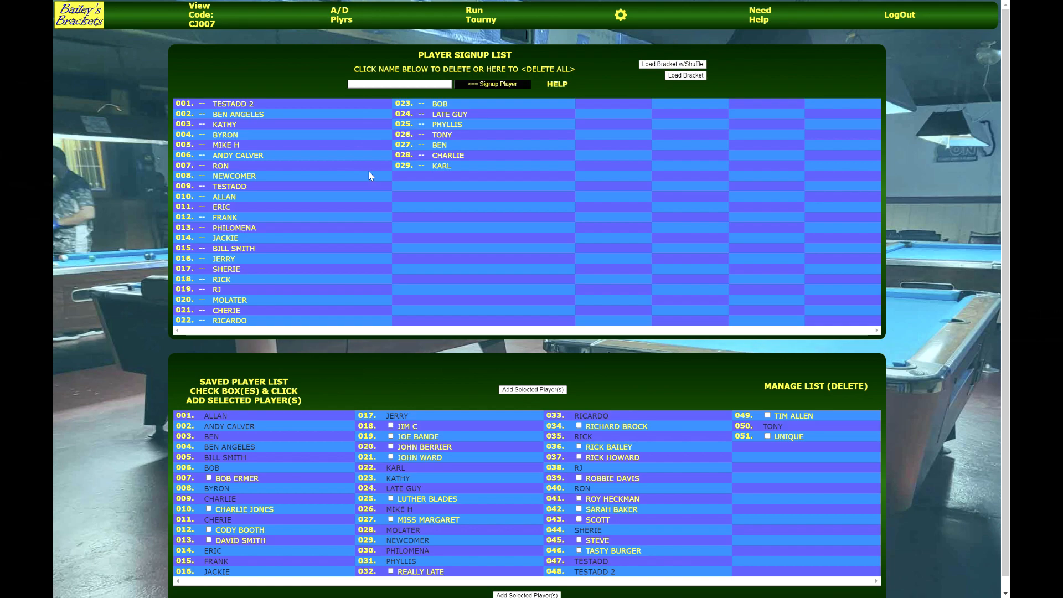
- Add three ticked saved players to the signup list (now 32) and open saved-players management
{"action": "left_click_drag", "start_coordinate": [440, 306], "coordinate": [170, 107]}
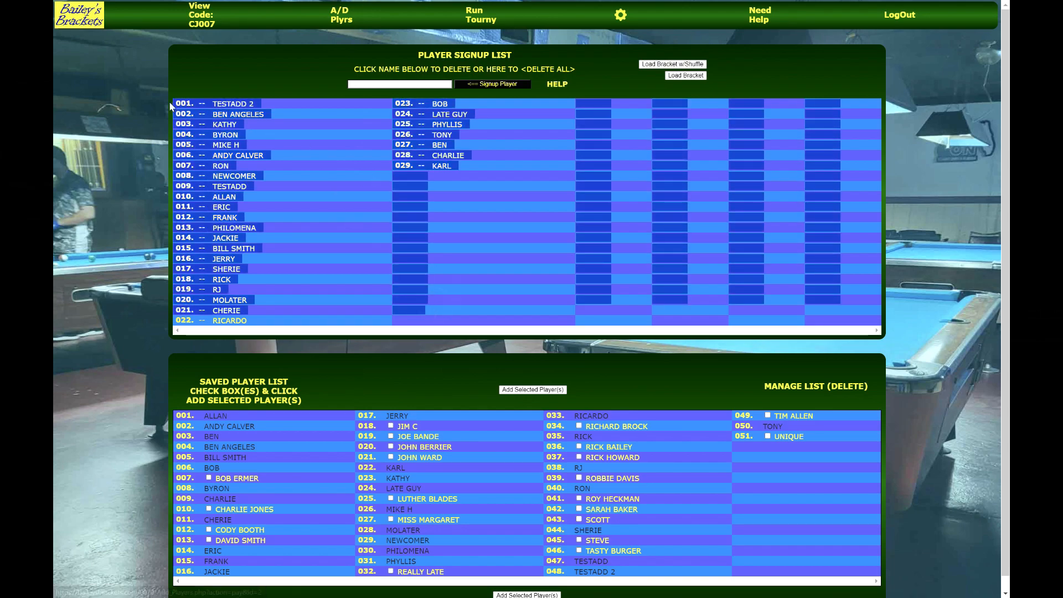
{"action": "left_click", "coordinate": [212, 84]}
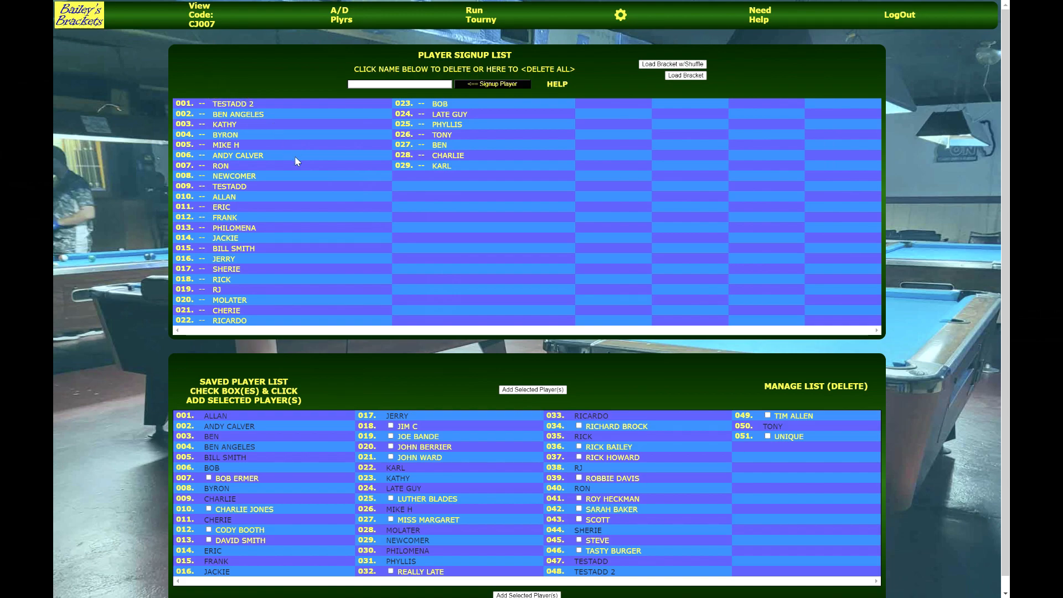
{"action": "scroll", "coordinate": [294, 157], "scroll_direction": "down", "scroll_amount": 1}
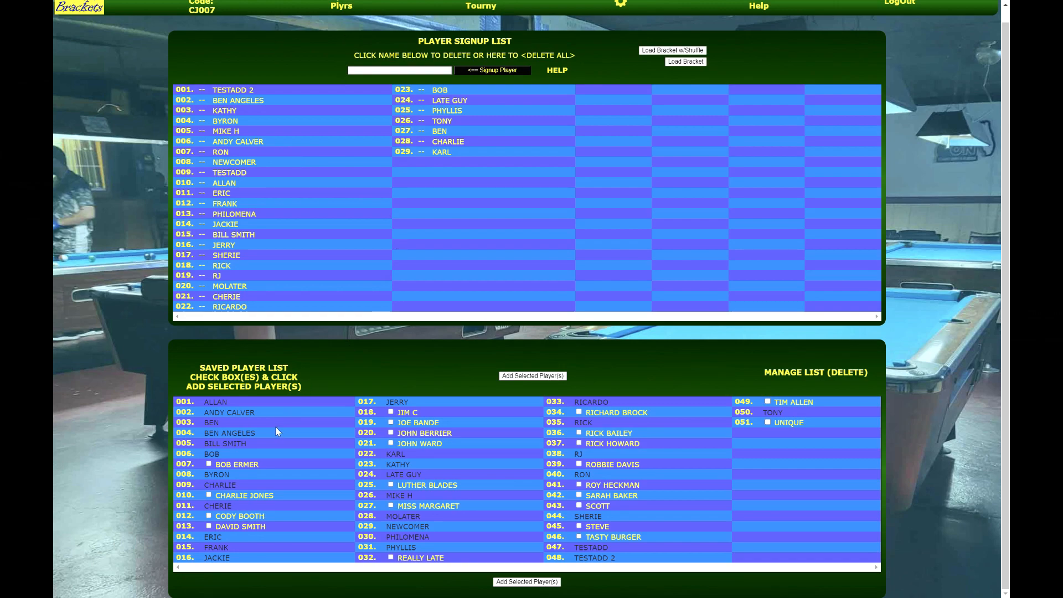
{"action": "left_click_drag", "start_coordinate": [227, 455], "coordinate": [204, 424]}
{"action": "left_click", "coordinate": [244, 424]}
{"action": "left_click", "coordinate": [391, 423]}
{"action": "left_click", "coordinate": [540, 377]}
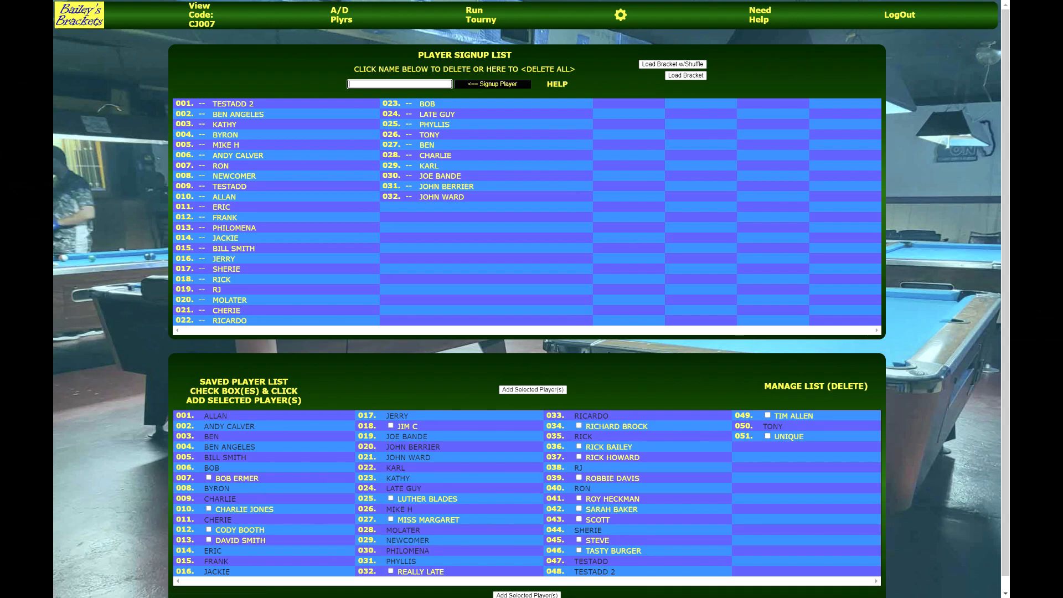
{"action": "left_click", "coordinate": [790, 389]}
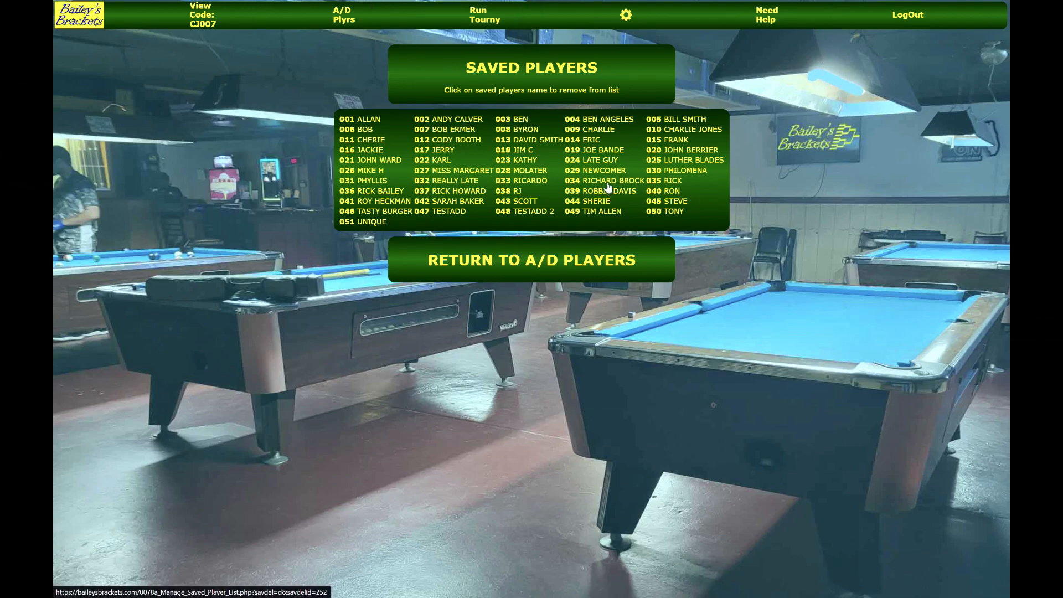
- Delete NEWCOMER, one other player and REALLY LATE from the saved players list
{"action": "left_click", "coordinate": [594, 173]}
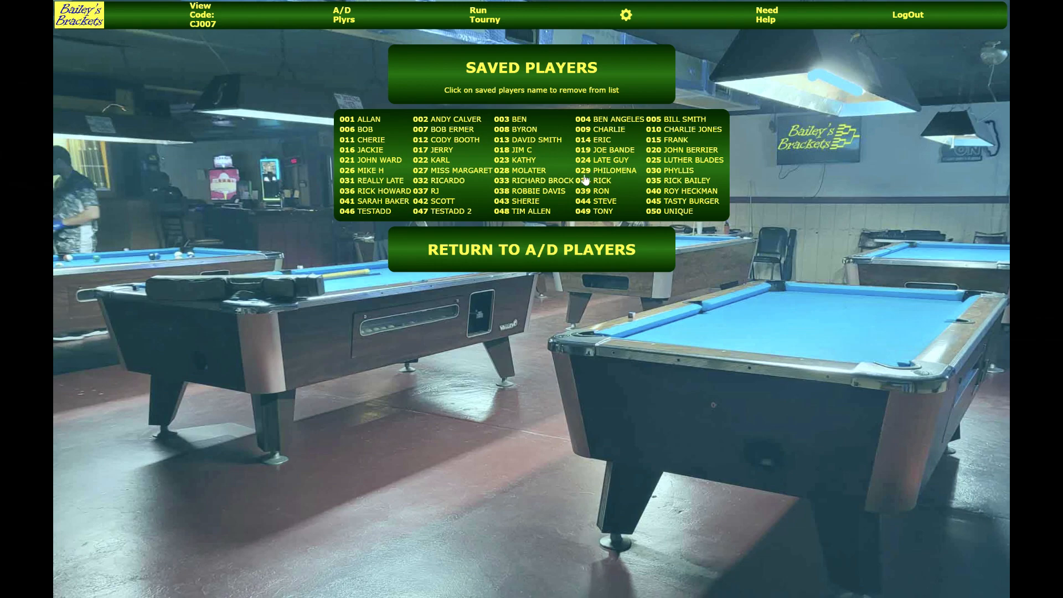
{"action": "left_click", "coordinate": [552, 183]}
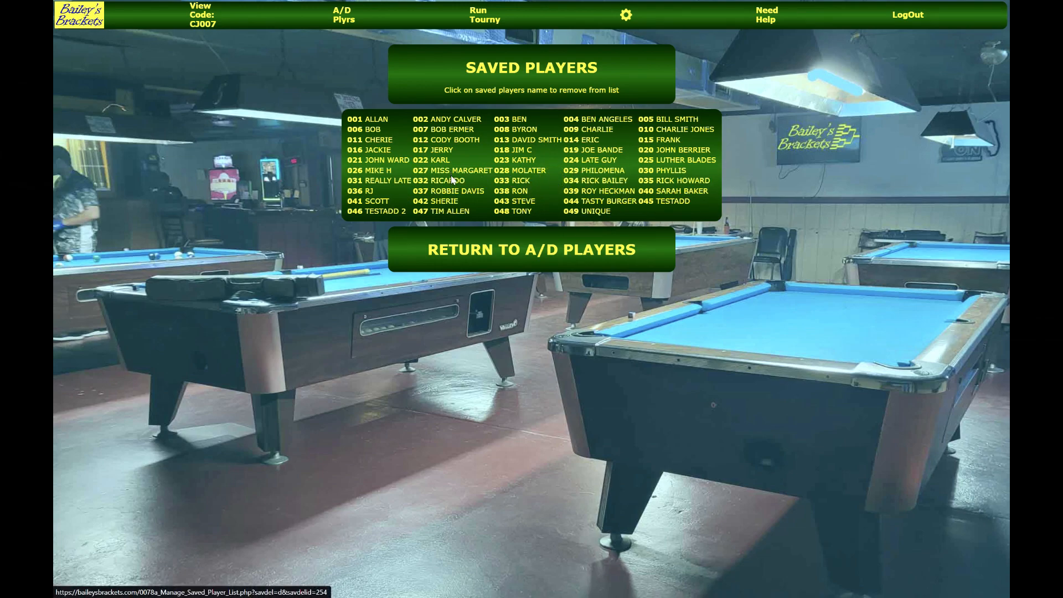
{"action": "left_click", "coordinate": [374, 182]}
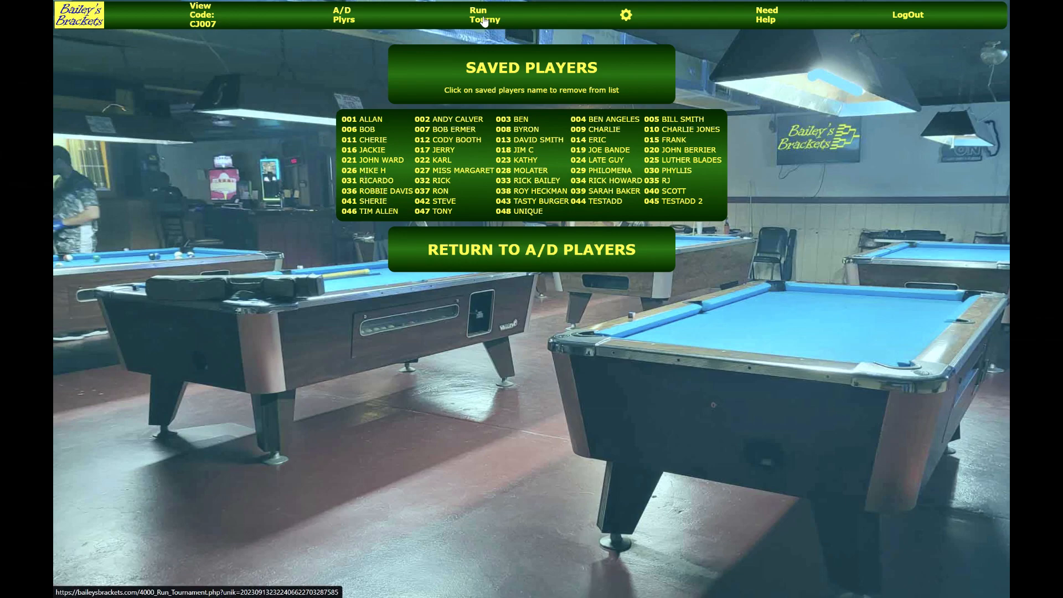
- Sign up two newly typed players, bringing the signup list to 34 entries
{"action": "left_click", "coordinate": [343, 17]}
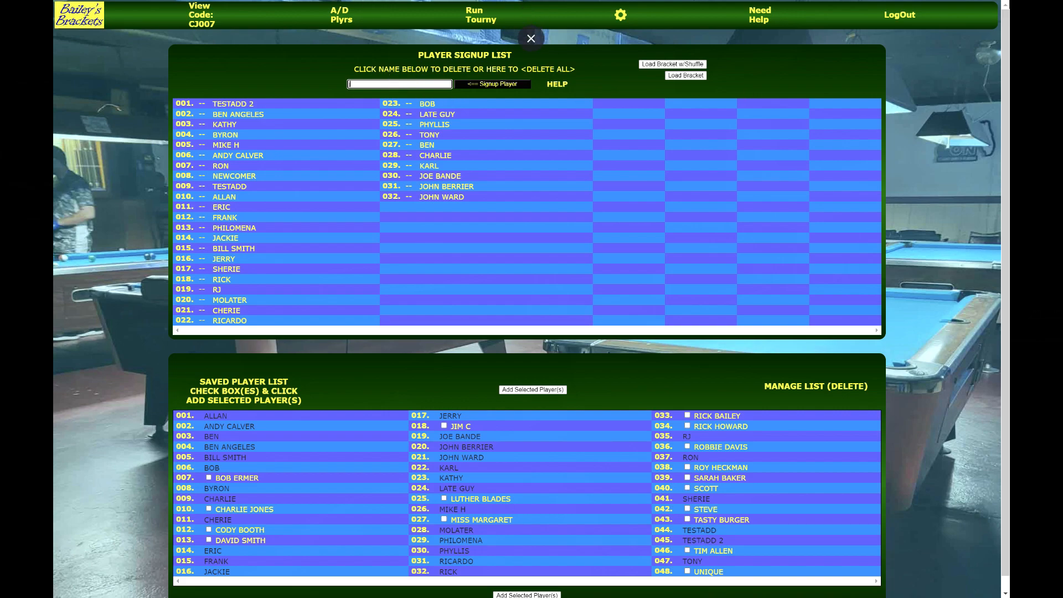
{"action": "type", "text": "jane doe"}
{"action": "key", "text": "Return"}
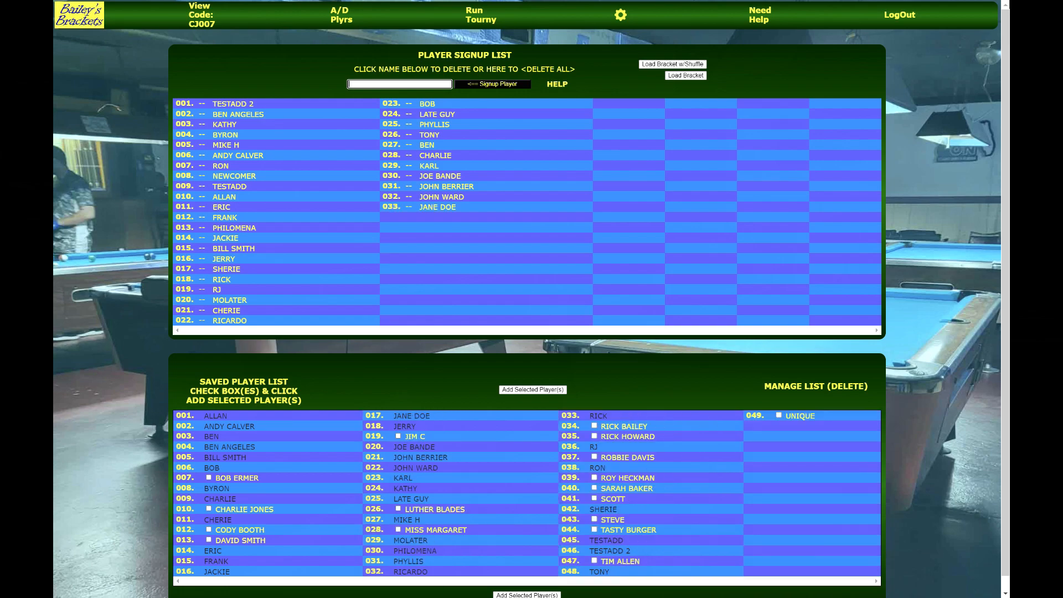
{"action": "type", "text": "john doe"}
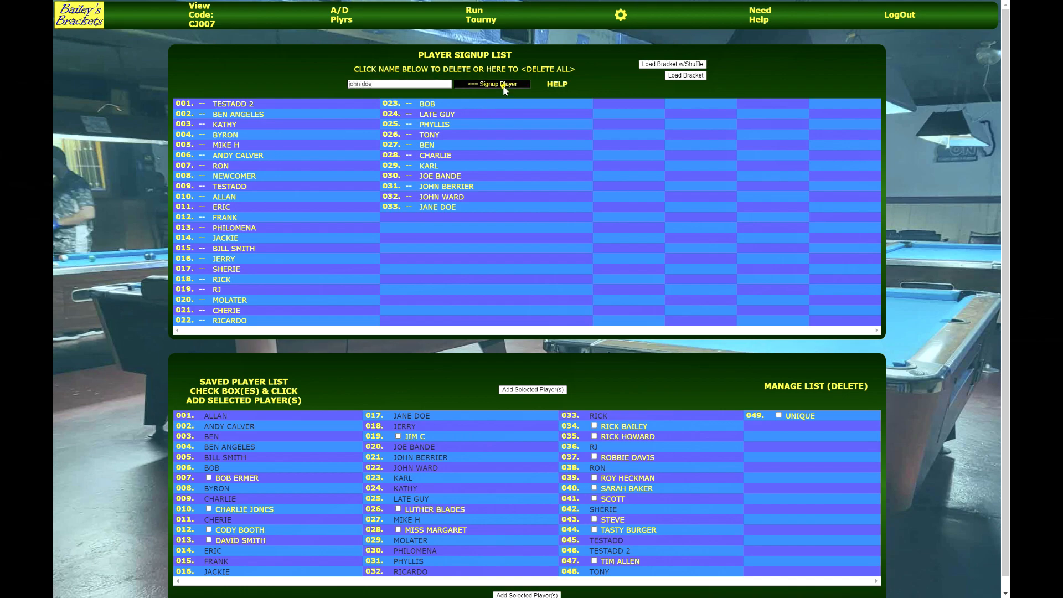
{"action": "left_click", "coordinate": [501, 84]}
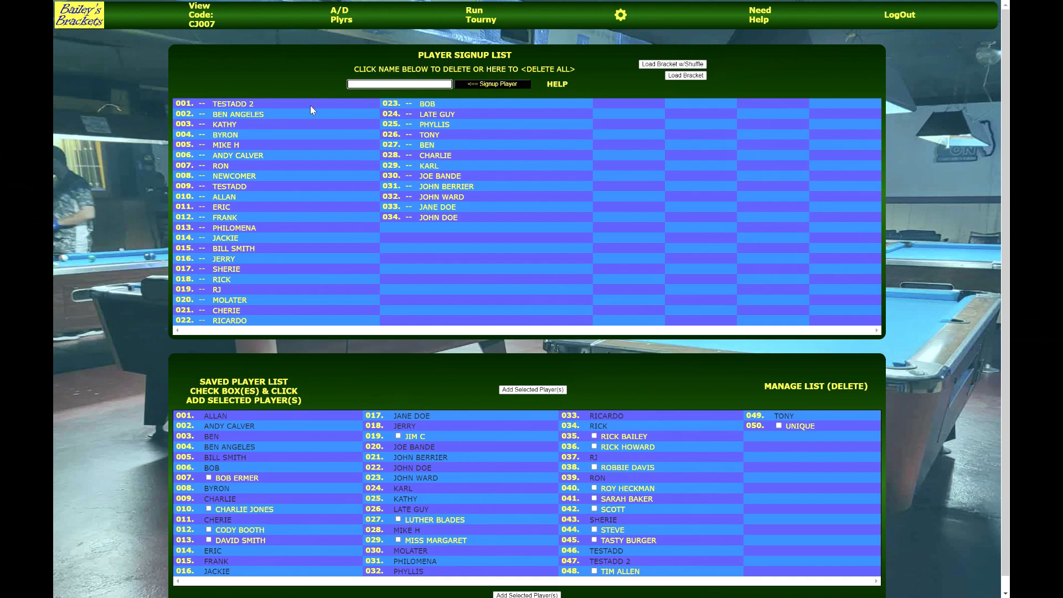
- Delete TESTADD 2, load the 33 players in signup order, and run the tournament bracket
{"action": "left_click", "coordinate": [239, 105]}
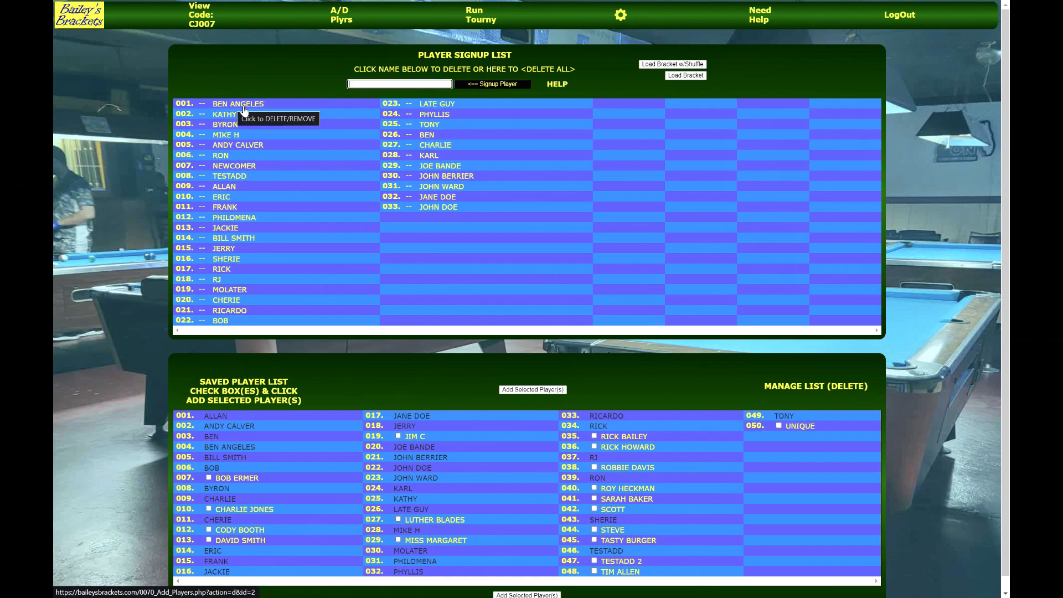
{"action": "left_click", "coordinate": [687, 76]}
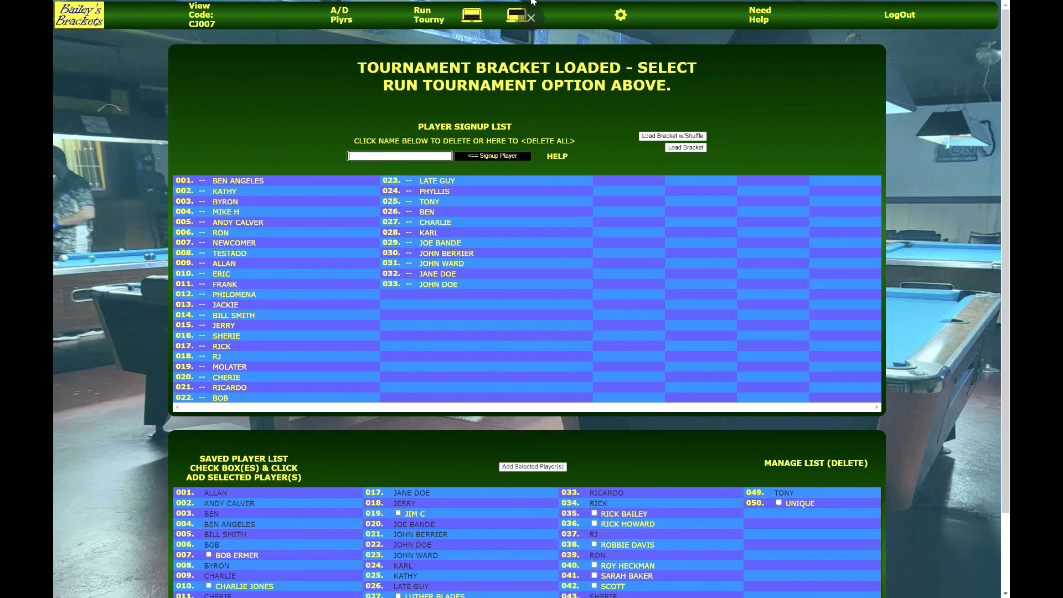
{"action": "left_click", "coordinate": [423, 16]}
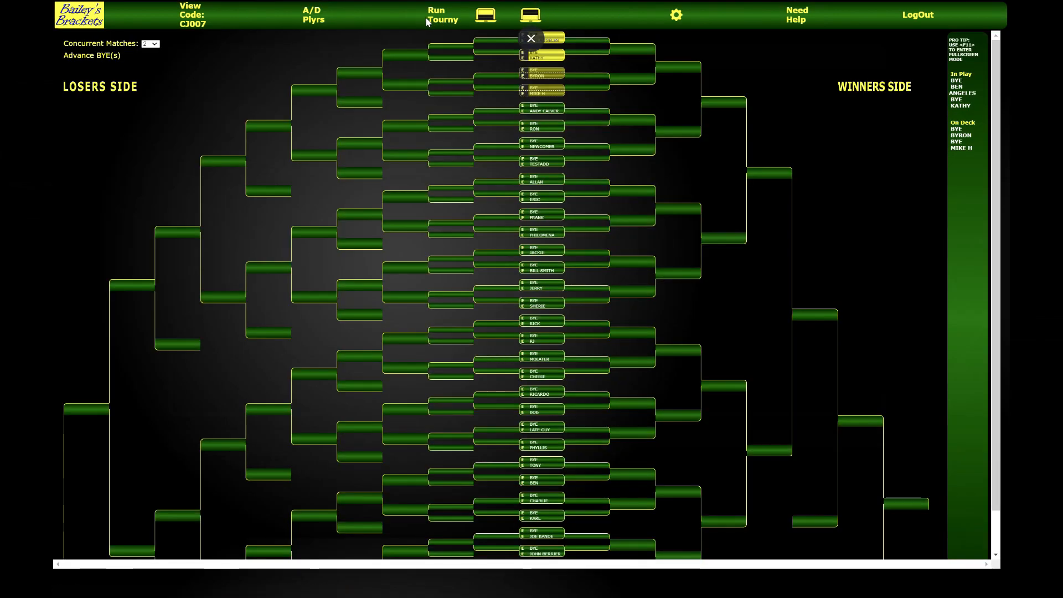
{"action": "left_click", "coordinate": [486, 15]}
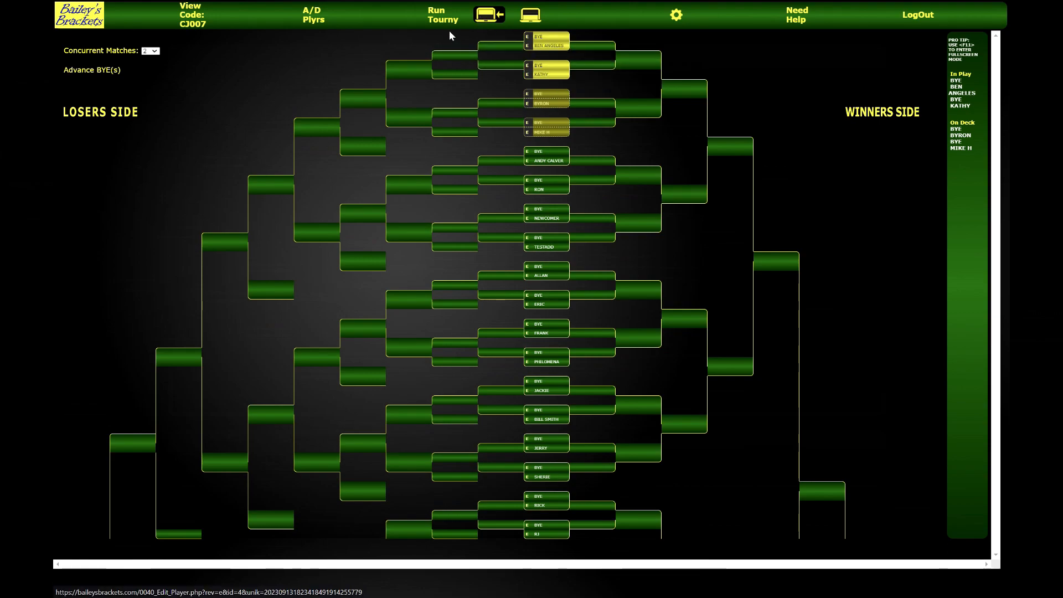
- Shuffle the bracket twice, viewing each result, until the signup list starts with KARL, TONY and CHARLIE
{"action": "left_click", "coordinate": [316, 19]}
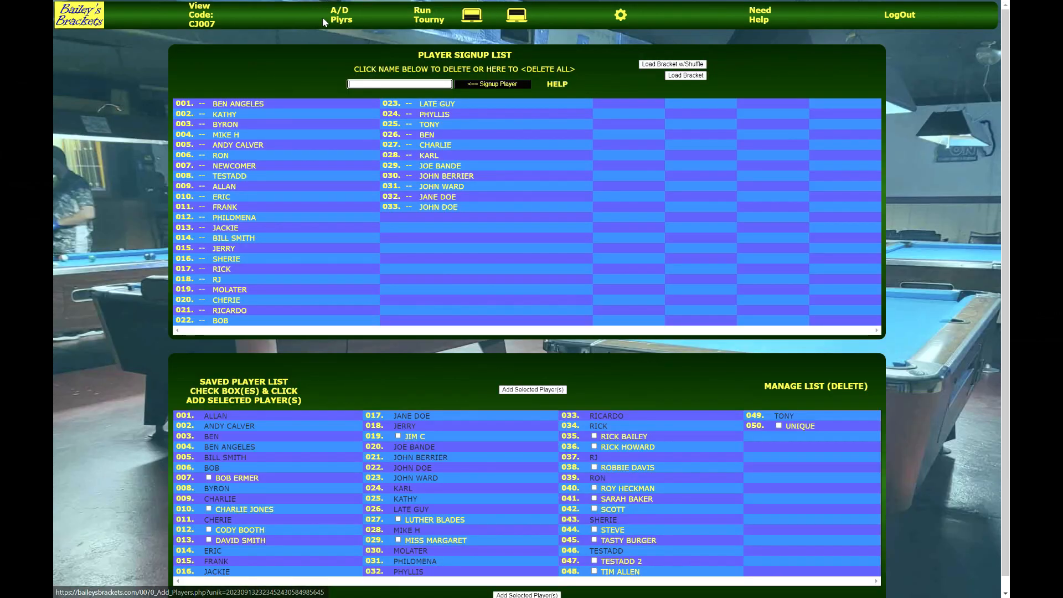
{"action": "left_click", "coordinate": [671, 65]}
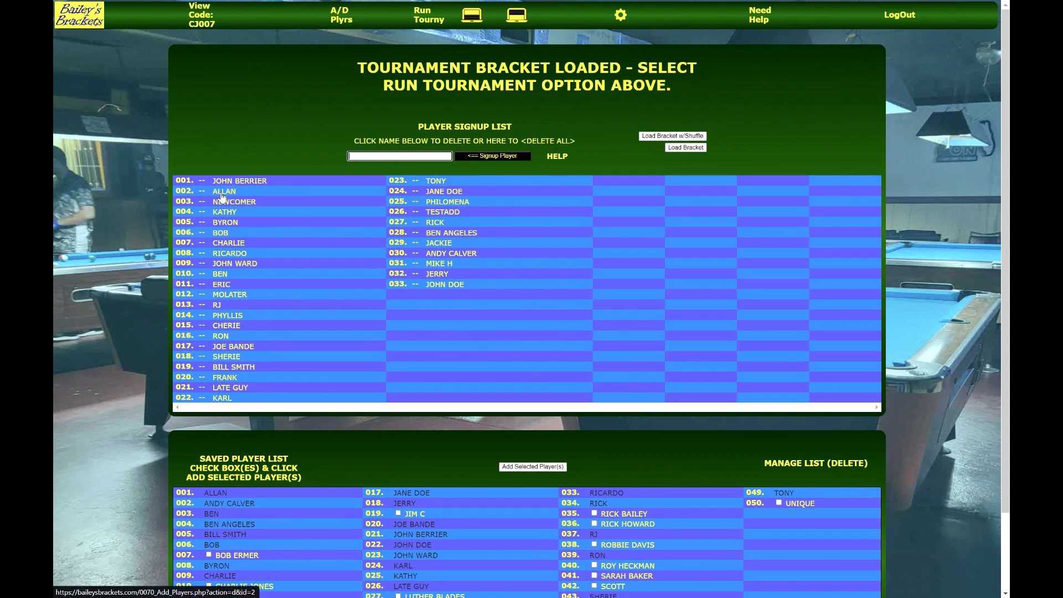
{"action": "left_click", "coordinate": [471, 18]}
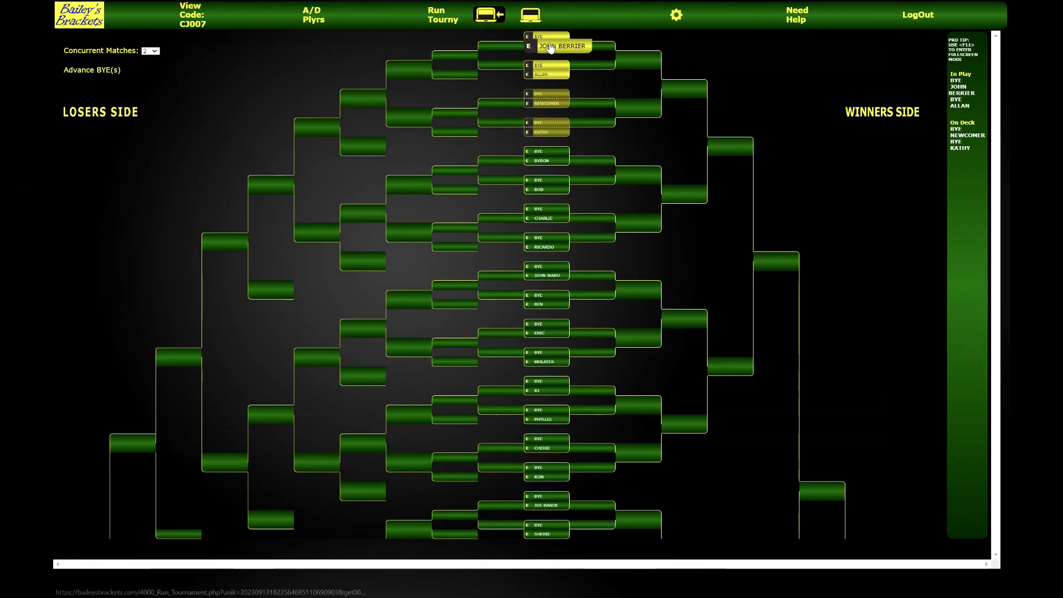
{"action": "left_click", "coordinate": [317, 18]}
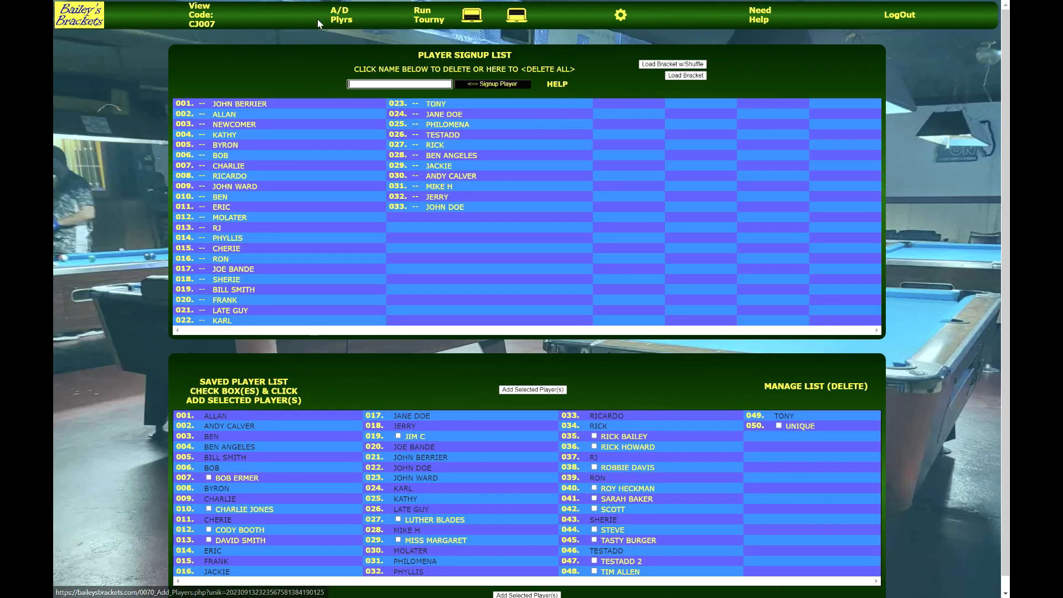
{"action": "left_click", "coordinate": [661, 65]}
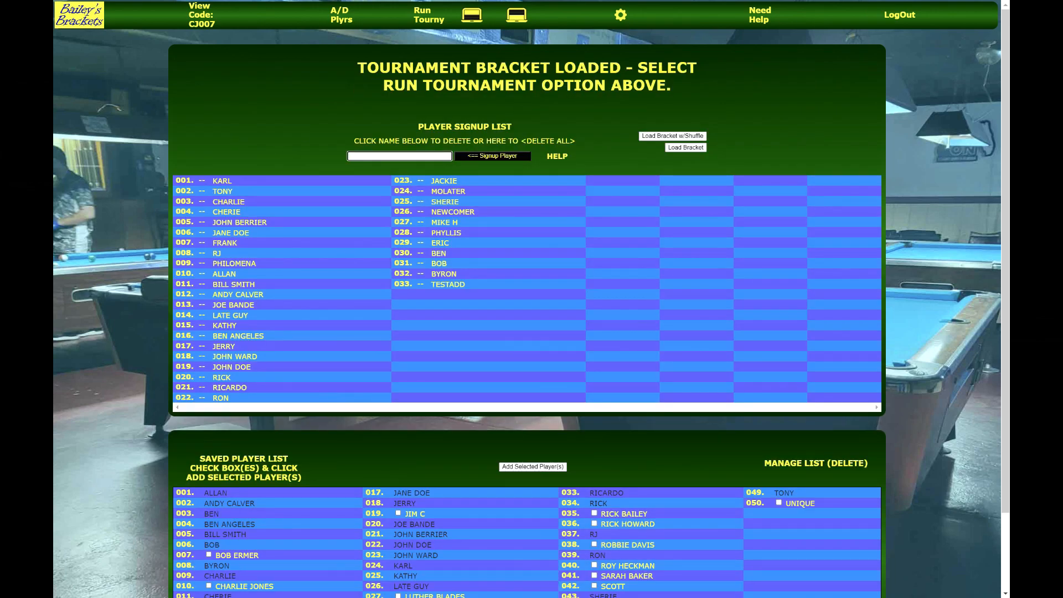
{"action": "left_click", "coordinate": [471, 17]}
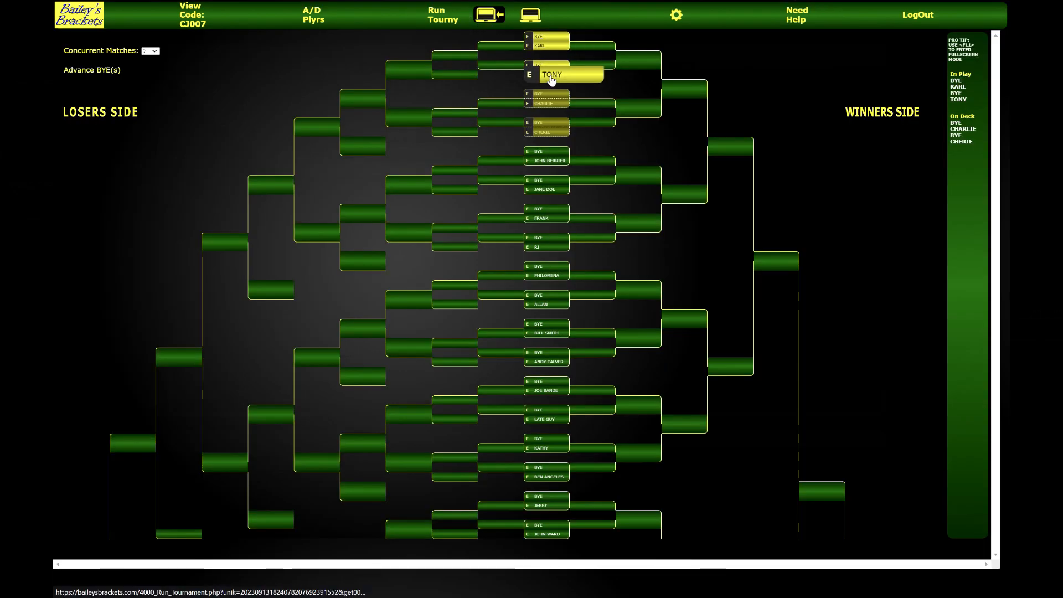
{"action": "left_click", "coordinate": [312, 19]}
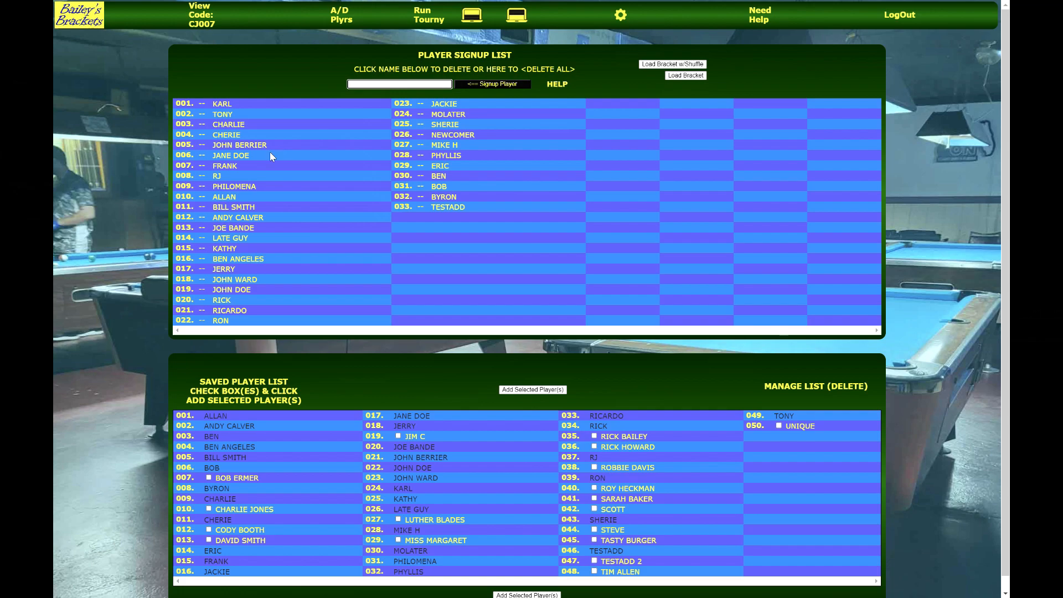
{"action": "left_click", "coordinate": [541, 73]}
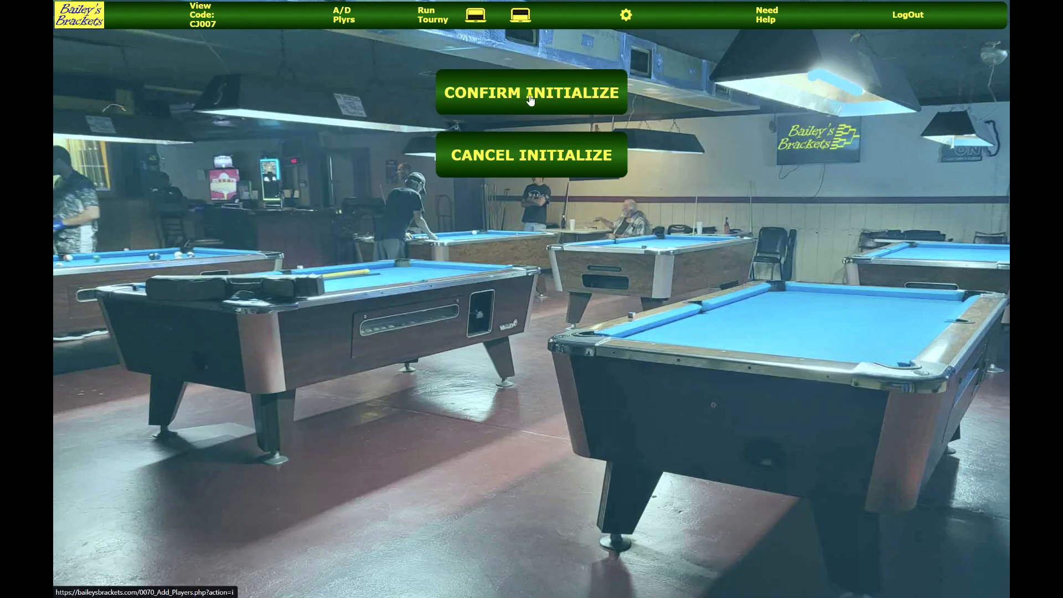
{"action": "left_click", "coordinate": [530, 99]}
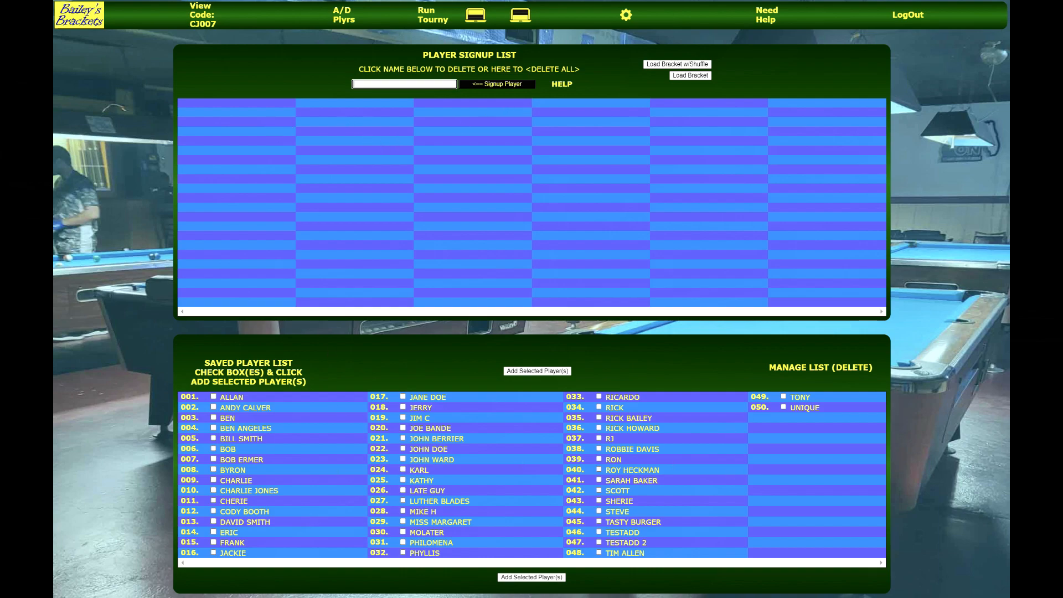
{"action": "left_click", "coordinate": [213, 397]}
{"action": "left_click", "coordinate": [214, 407]}
{"action": "left_click", "coordinate": [213, 417]}
{"action": "left_click", "coordinate": [213, 427]}
{"action": "left_click", "coordinate": [213, 438]}
{"action": "left_click", "coordinate": [213, 448]}
{"action": "left_click", "coordinate": [213, 459]}
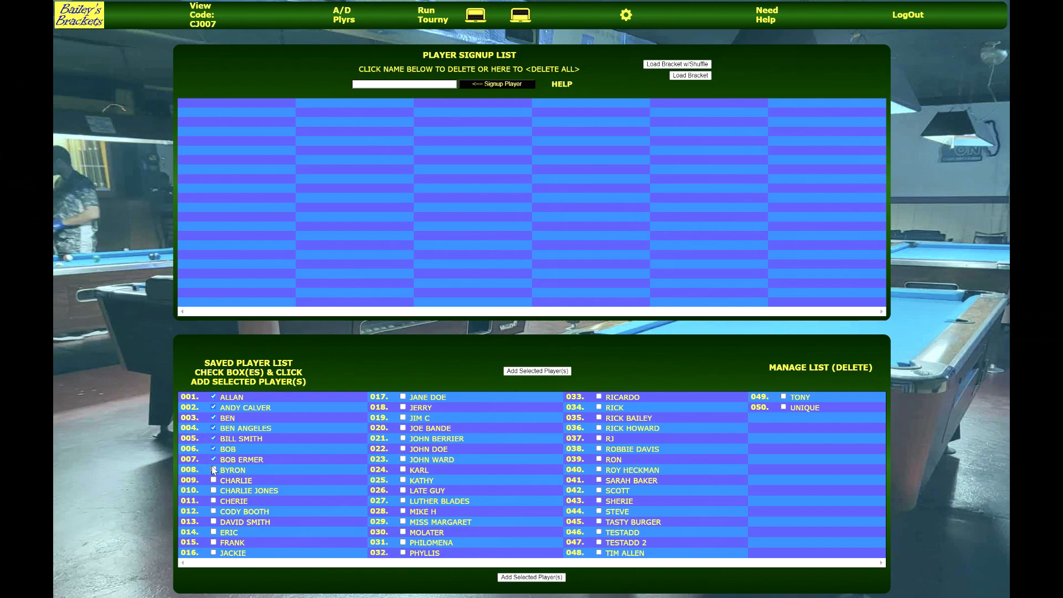
{"action": "left_click", "coordinate": [213, 480]}
{"action": "left_click", "coordinate": [214, 501]}
{"action": "left_click", "coordinate": [548, 371]}
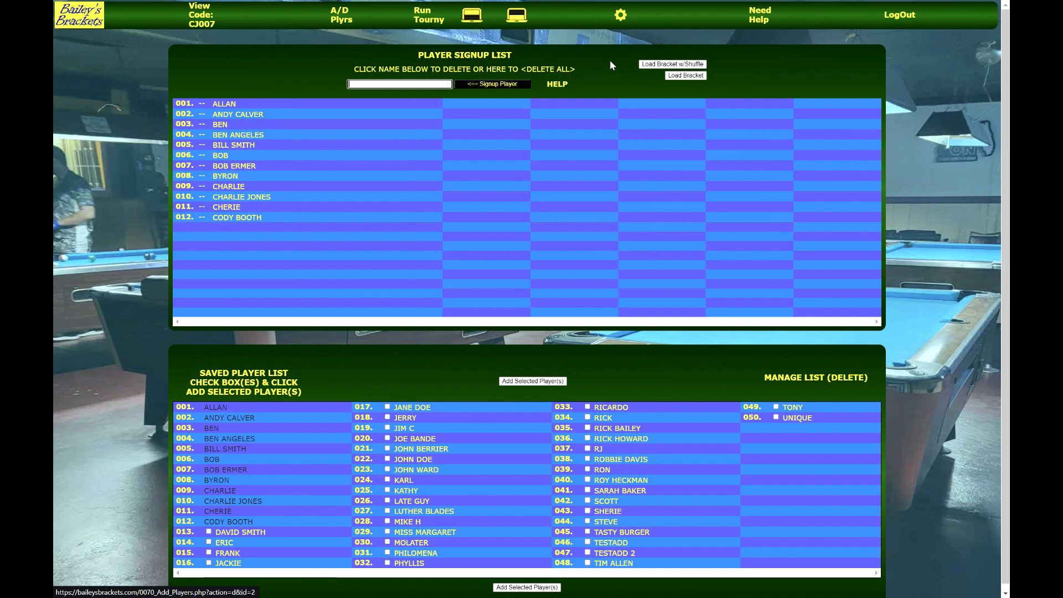
- Load the 12 players into a bracket and run it, toggling browser fullscreen off and on with F11
{"action": "left_click", "coordinate": [680, 79]}
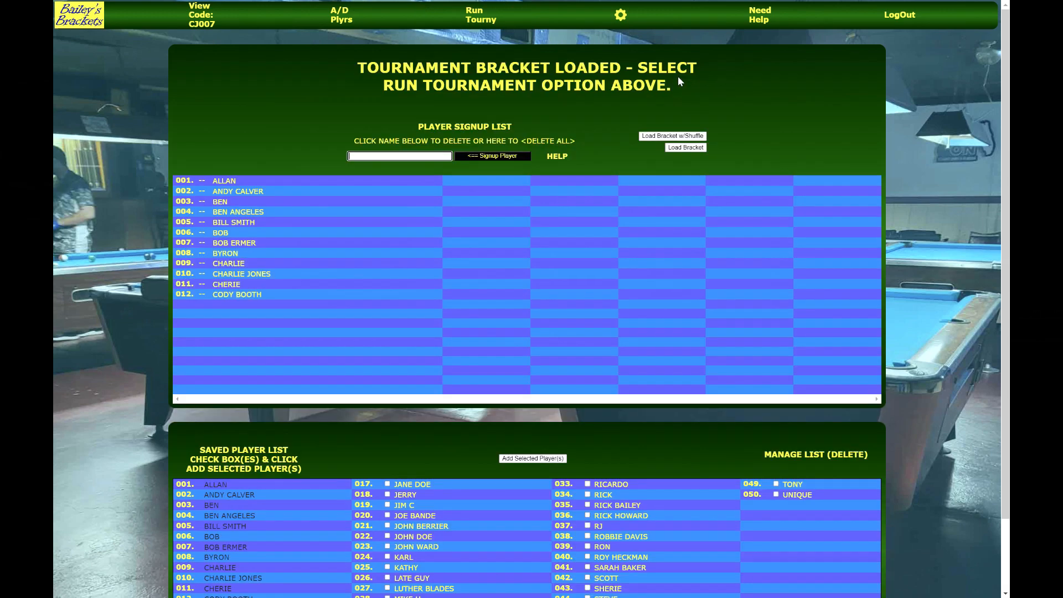
{"action": "left_click", "coordinate": [477, 17]}
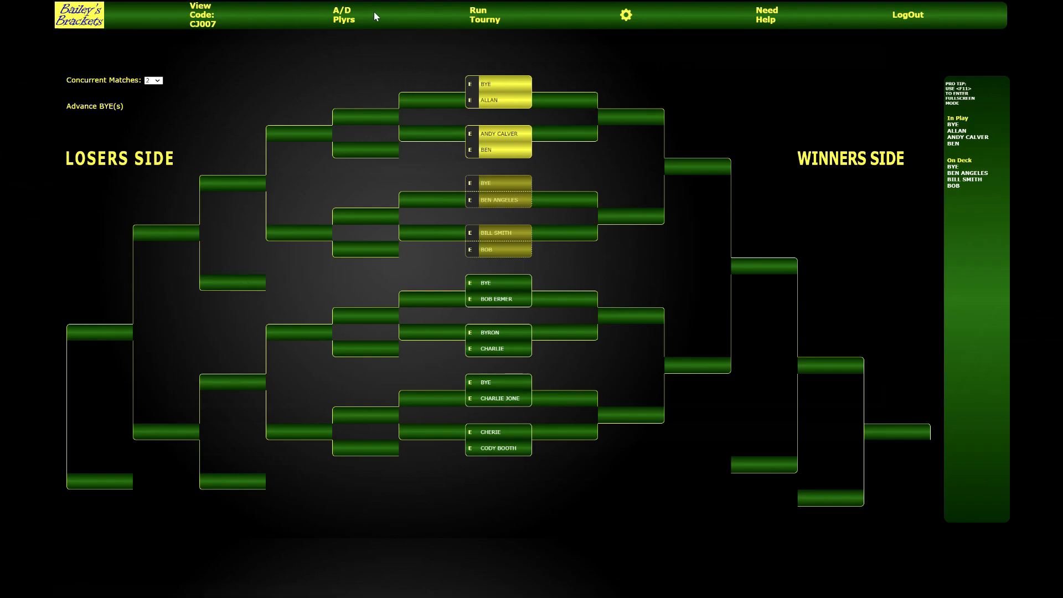
{"action": "left_click", "coordinate": [342, 19]}
{"action": "key", "text": "F11"}
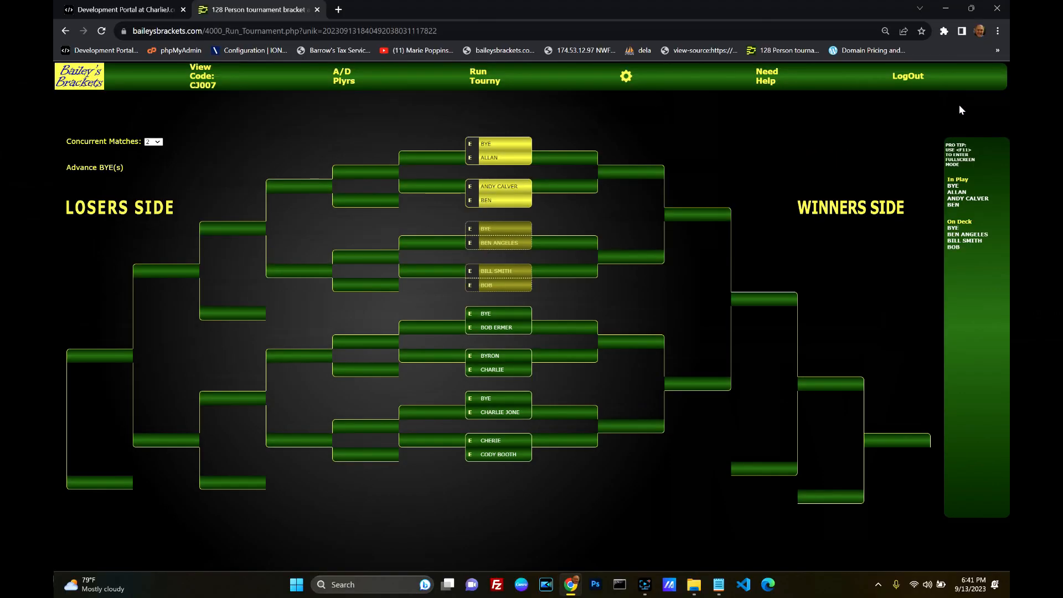
{"action": "key", "text": "F11"}
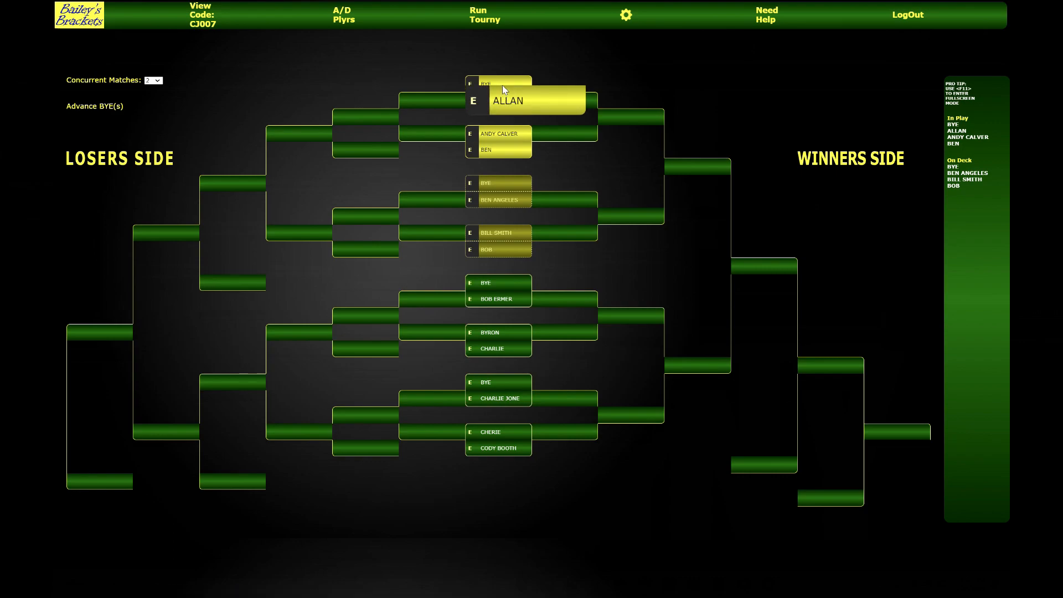
{"action": "triple_click", "coordinate": [975, 120]}
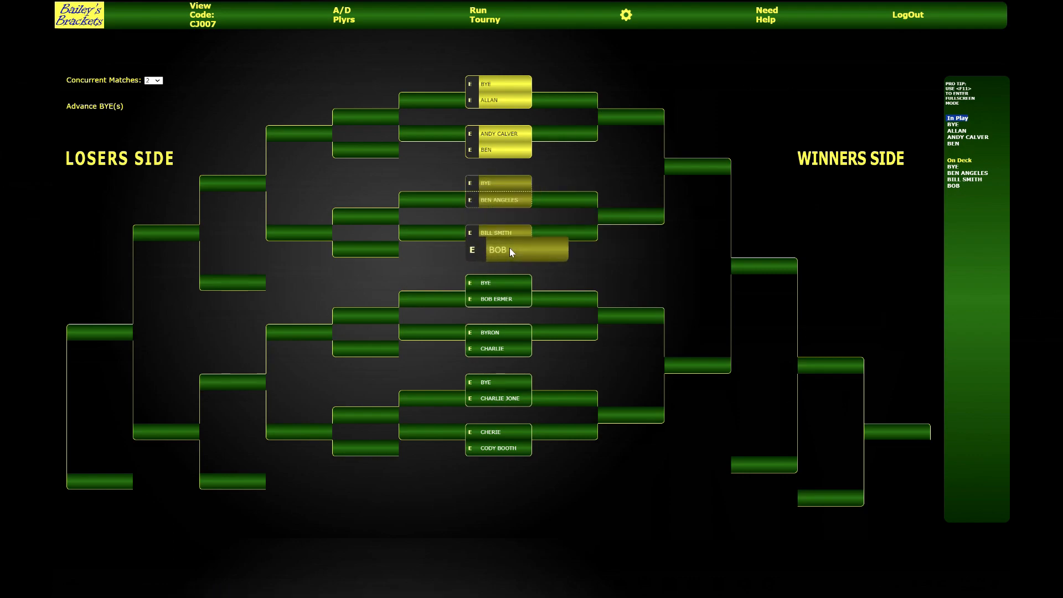
{"action": "left_click_drag", "start_coordinate": [944, 159], "coordinate": [973, 162]}
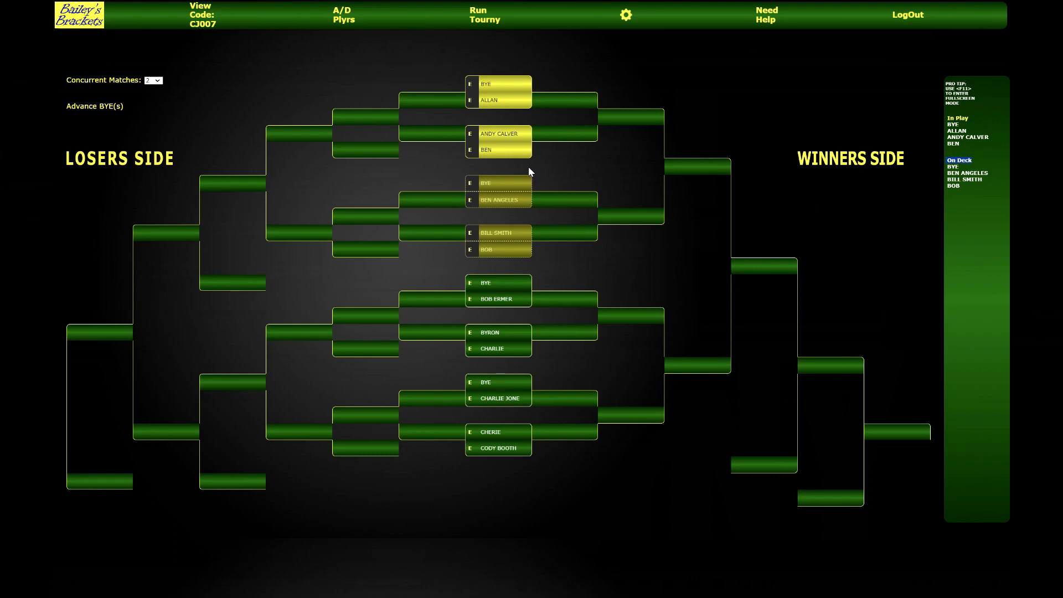
{"action": "left_click", "coordinate": [474, 383]}
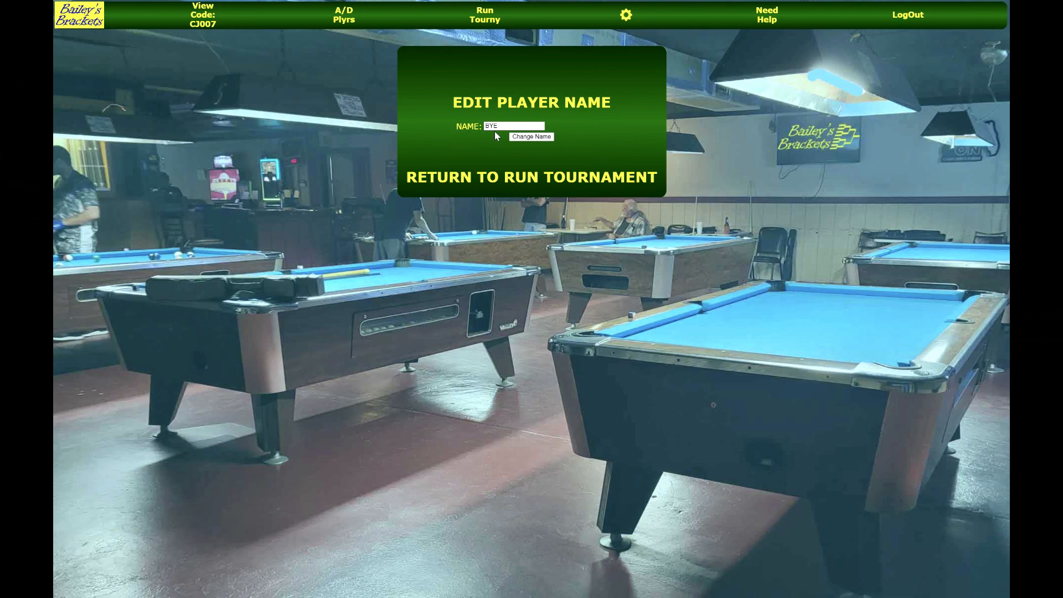
{"action": "double_click", "coordinate": [504, 126]}
{"action": "type", "text": "alway late"}
{"action": "left_click", "coordinate": [530, 138]}
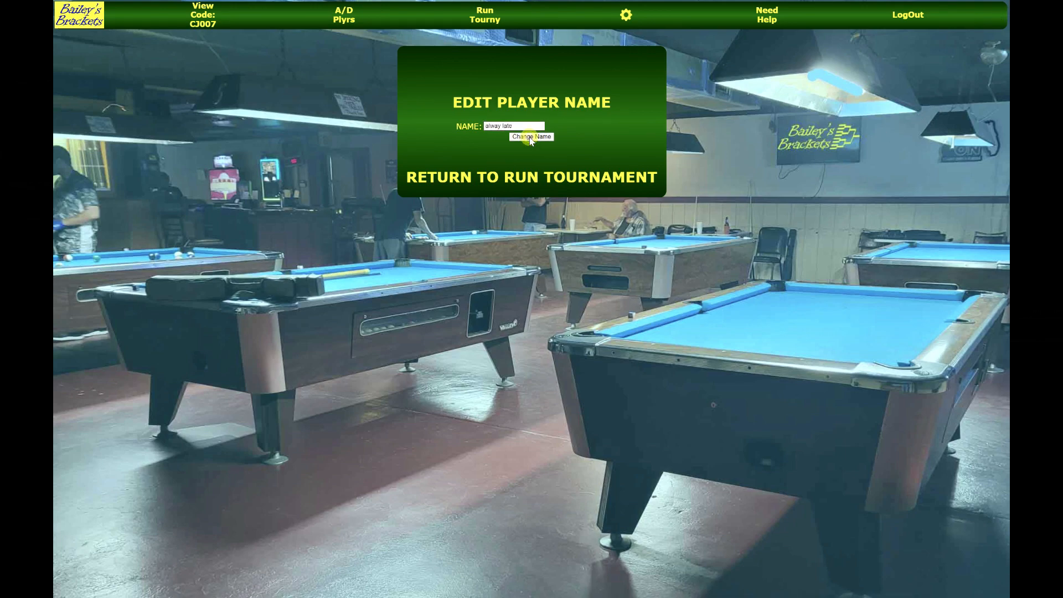
{"action": "left_click", "coordinate": [527, 182]}
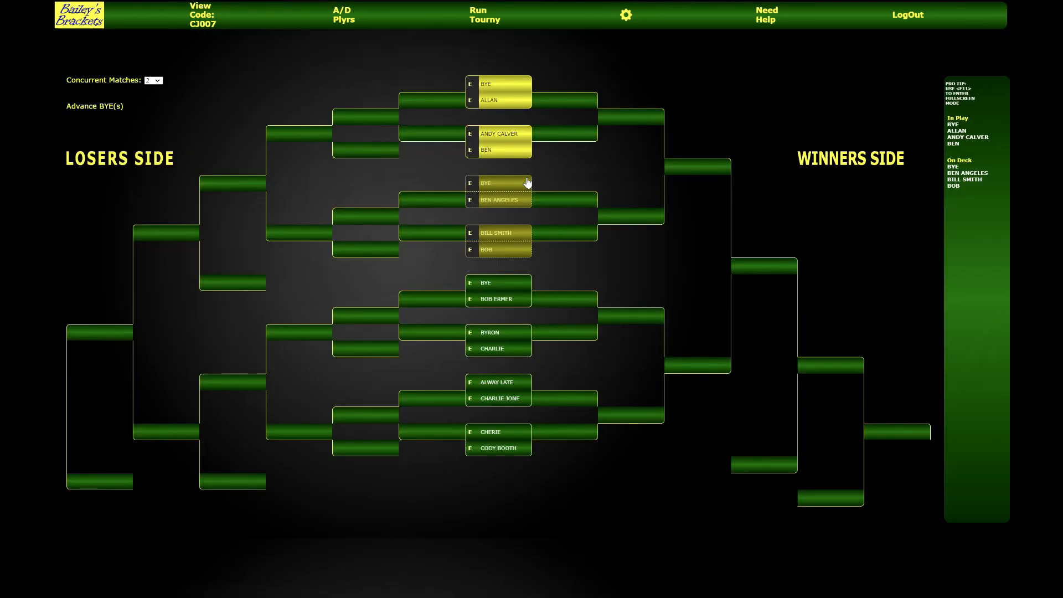
- Correct the misspelled name to ALWAYS LATE and return to the running bracket
{"action": "left_click", "coordinate": [475, 383]}
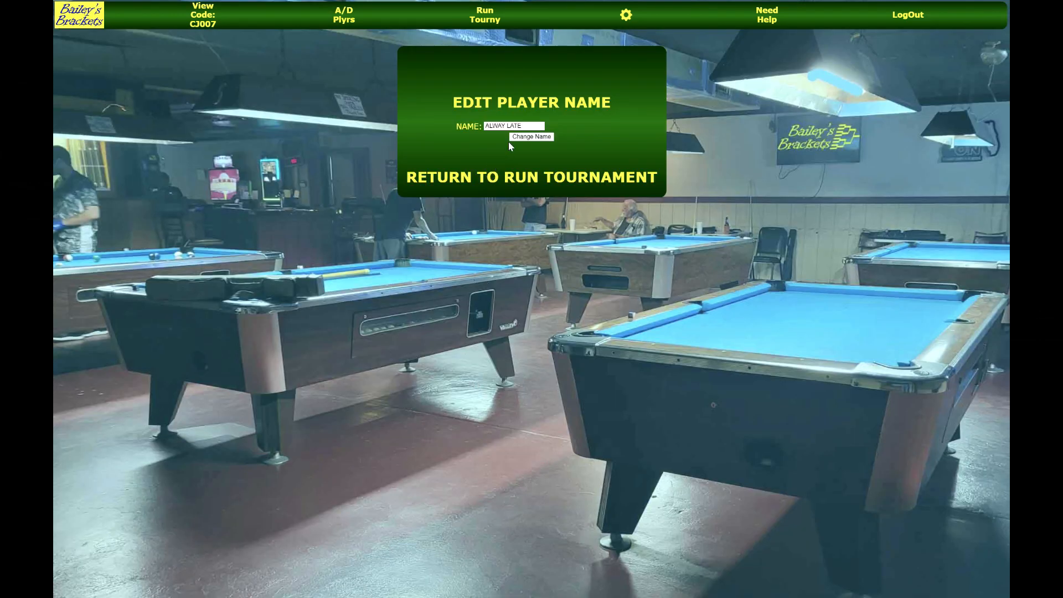
{"action": "left_click", "coordinate": [507, 126]}
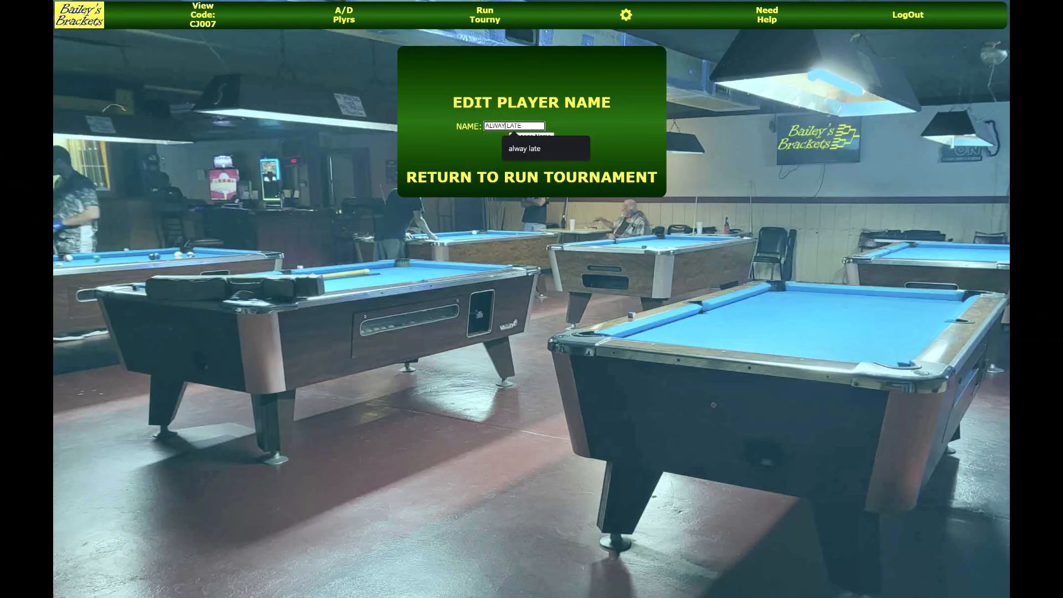
{"action": "type", "text": "s"}
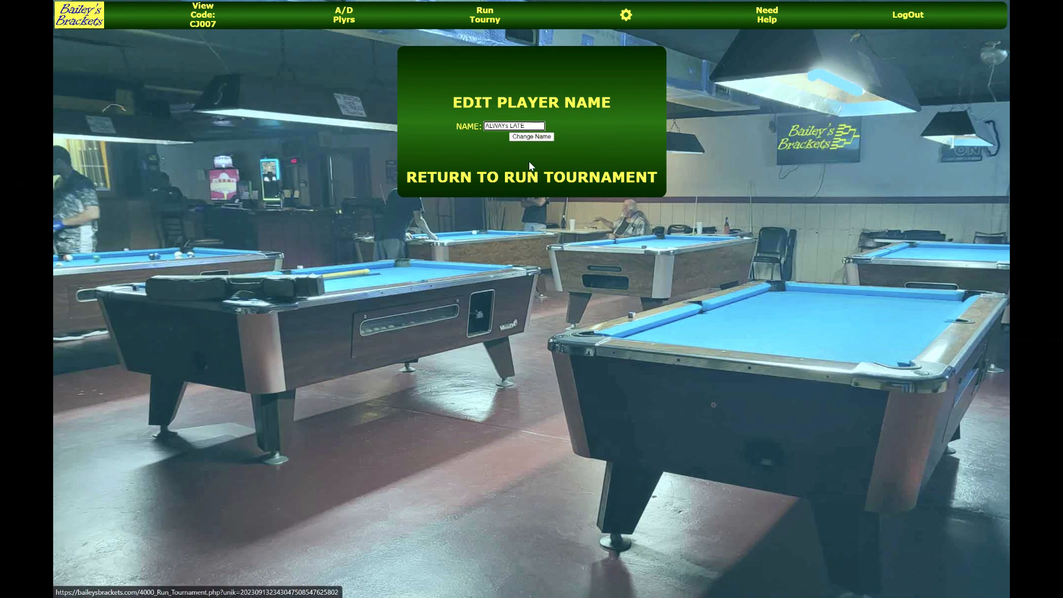
{"action": "key", "text": "BackSpace"}
{"action": "type", "text": "S"}
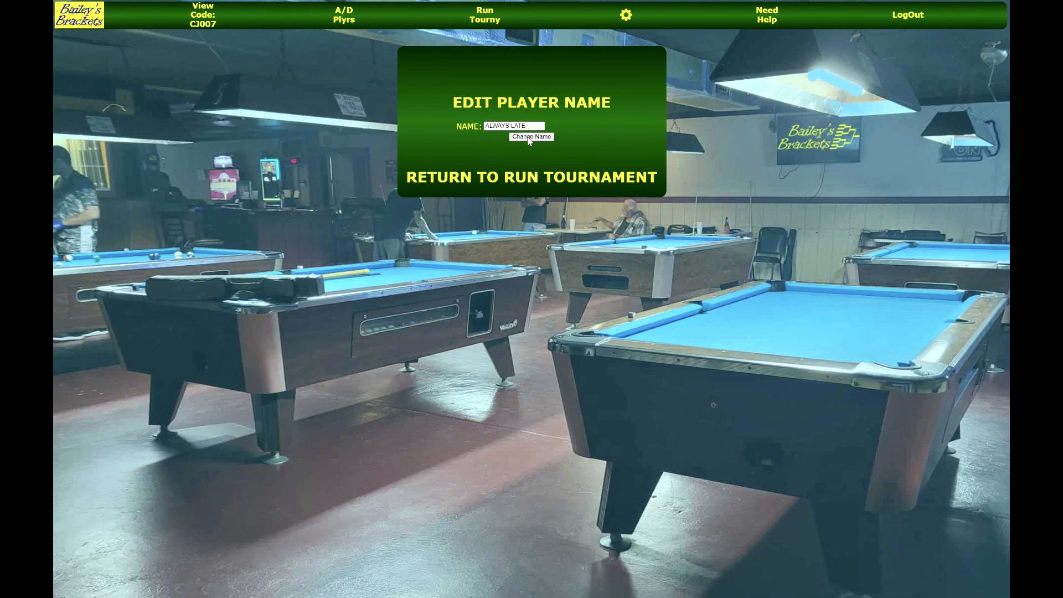
{"action": "left_click", "coordinate": [529, 138]}
{"action": "left_click", "coordinate": [530, 179]}
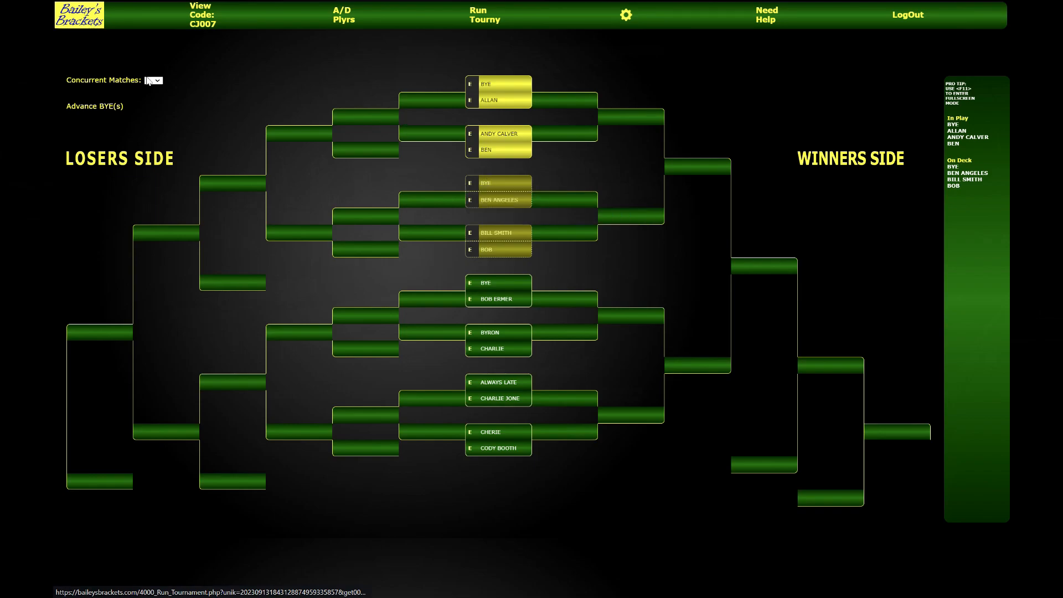
{"action": "left_click", "coordinate": [78, 106]}
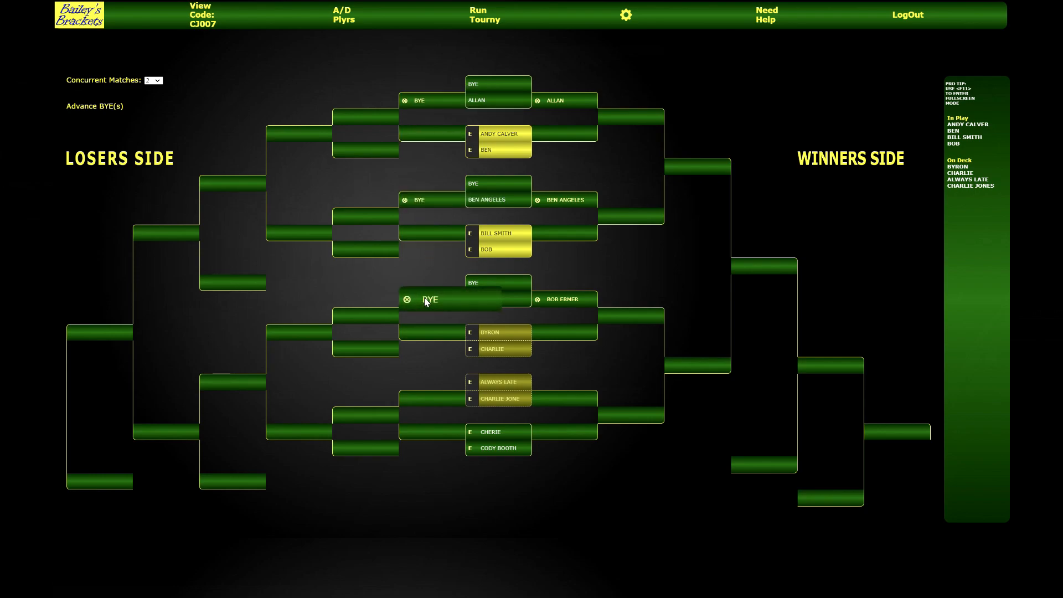
{"action": "left_click", "coordinate": [503, 158]}
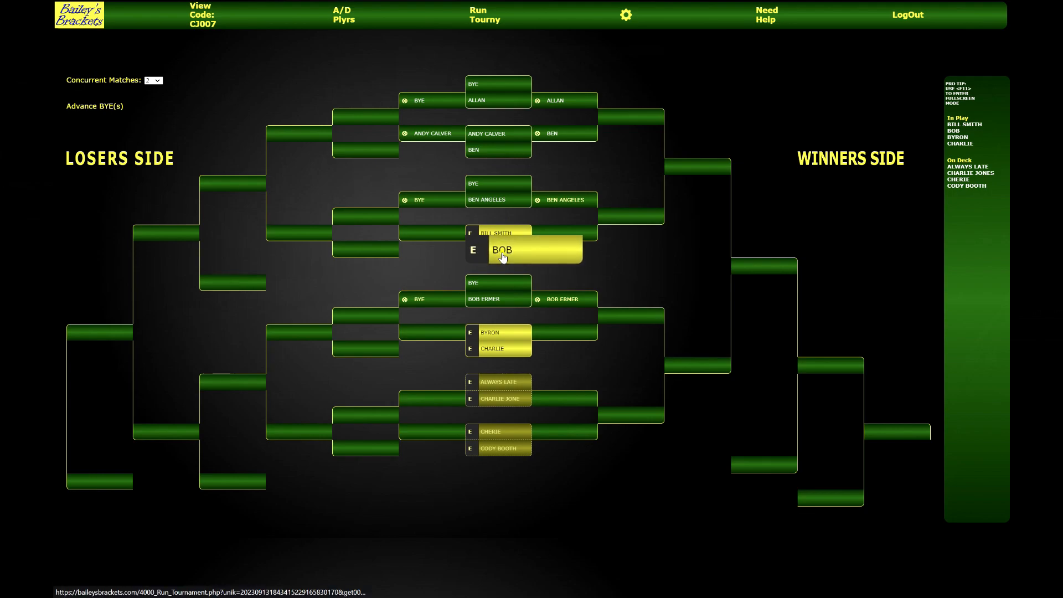
{"action": "left_click", "coordinate": [503, 256]}
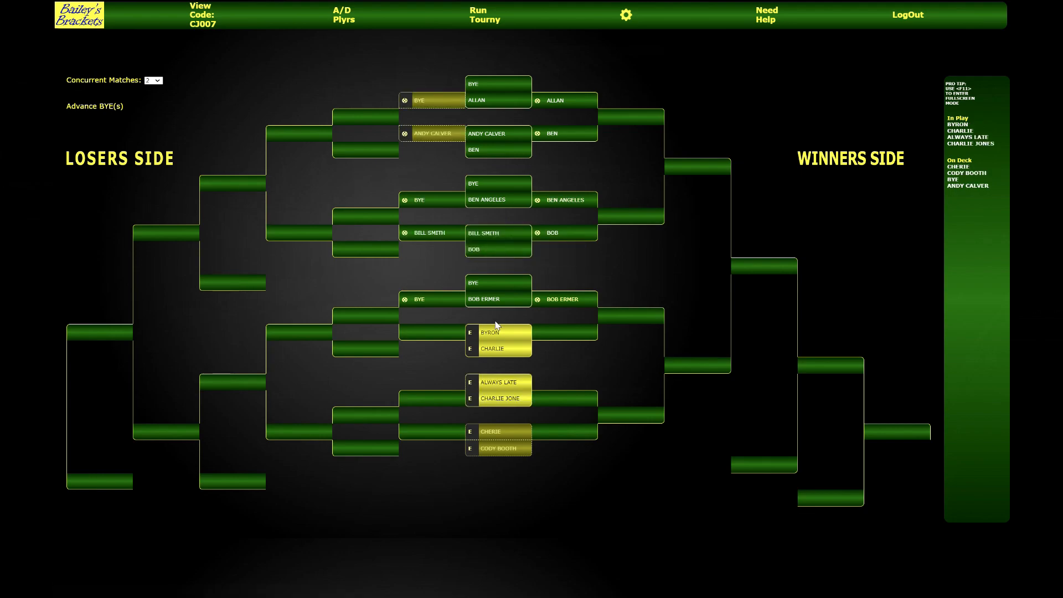
{"action": "left_click", "coordinate": [497, 350]}
{"action": "left_click", "coordinate": [500, 399]}
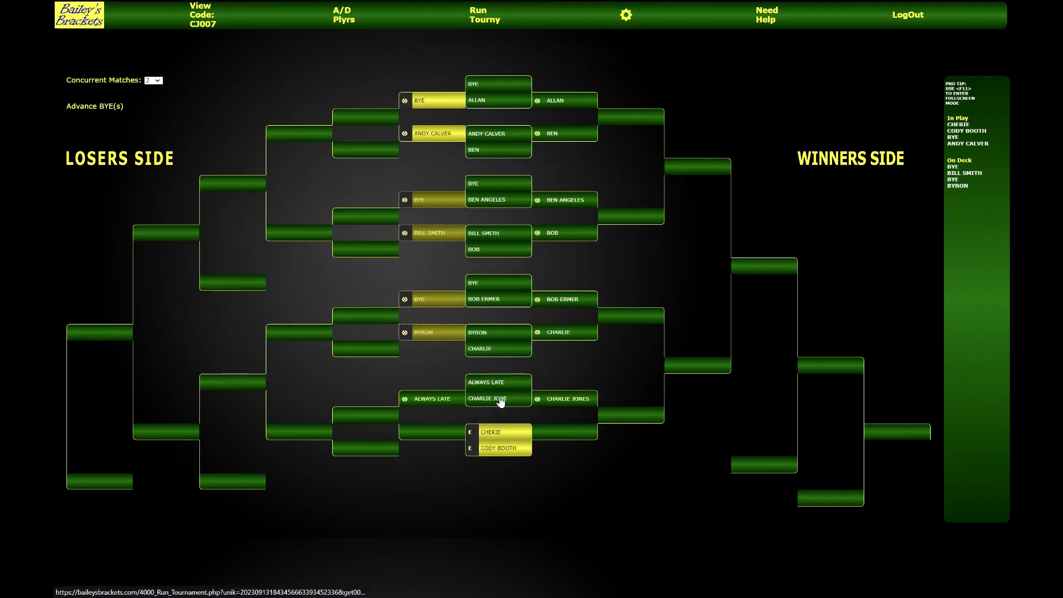
{"action": "left_click", "coordinate": [498, 451]}
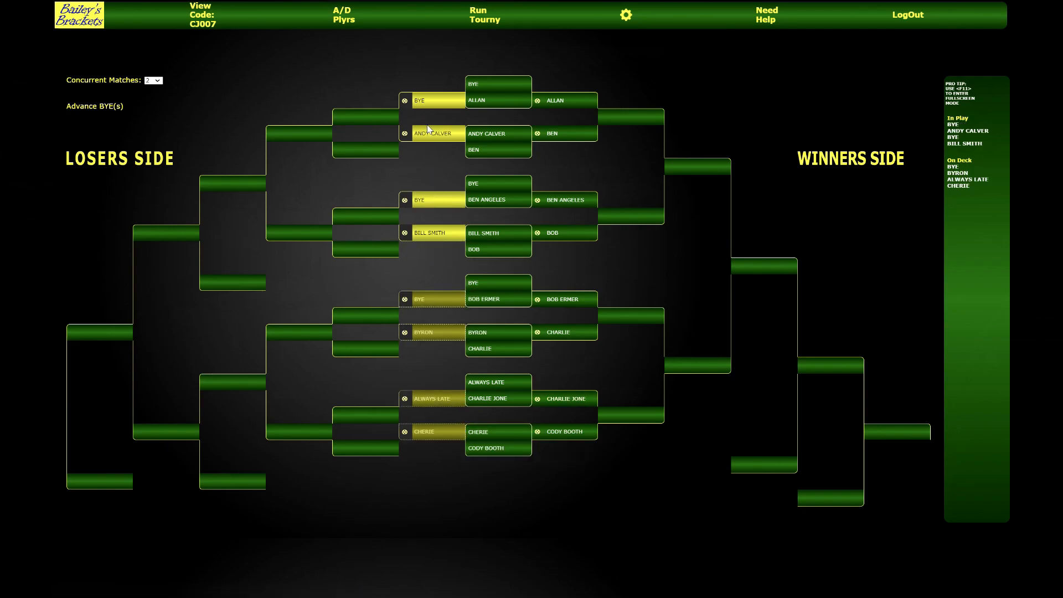
{"action": "left_click", "coordinate": [79, 107]}
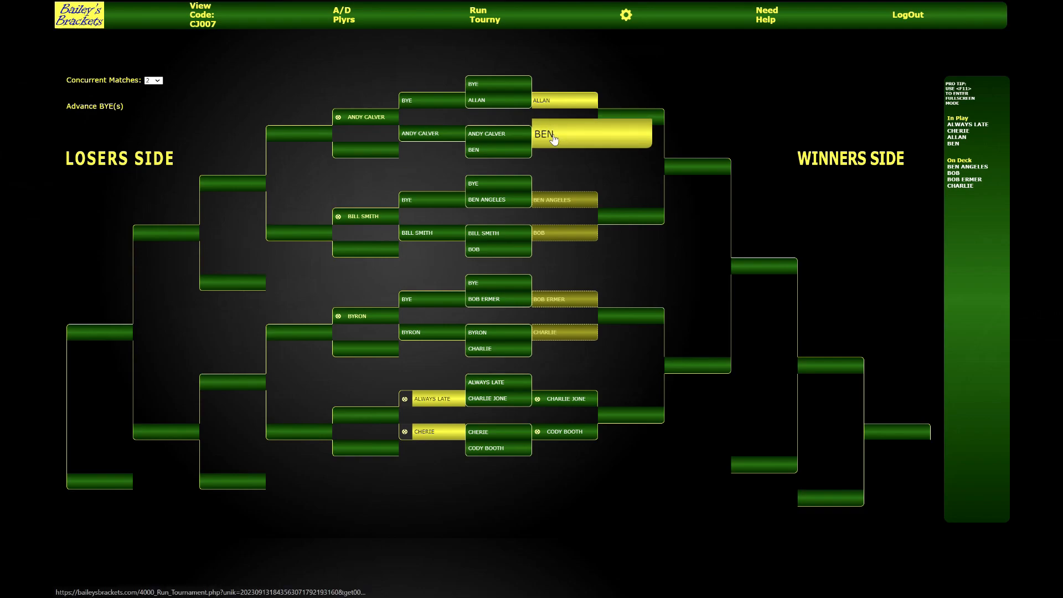
{"action": "left_click", "coordinate": [158, 80]}
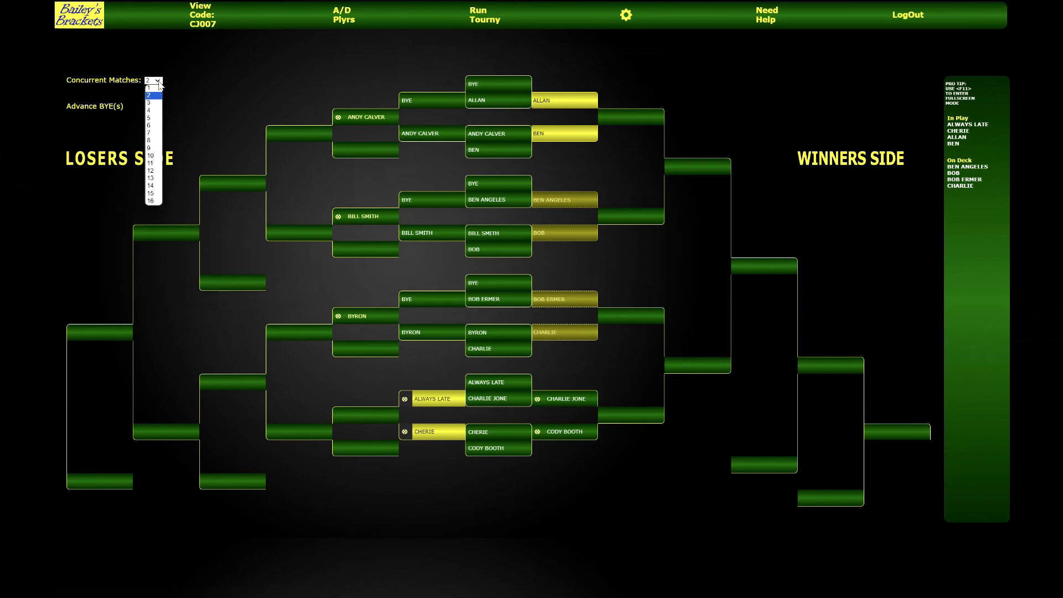
{"action": "left_click", "coordinate": [155, 112]}
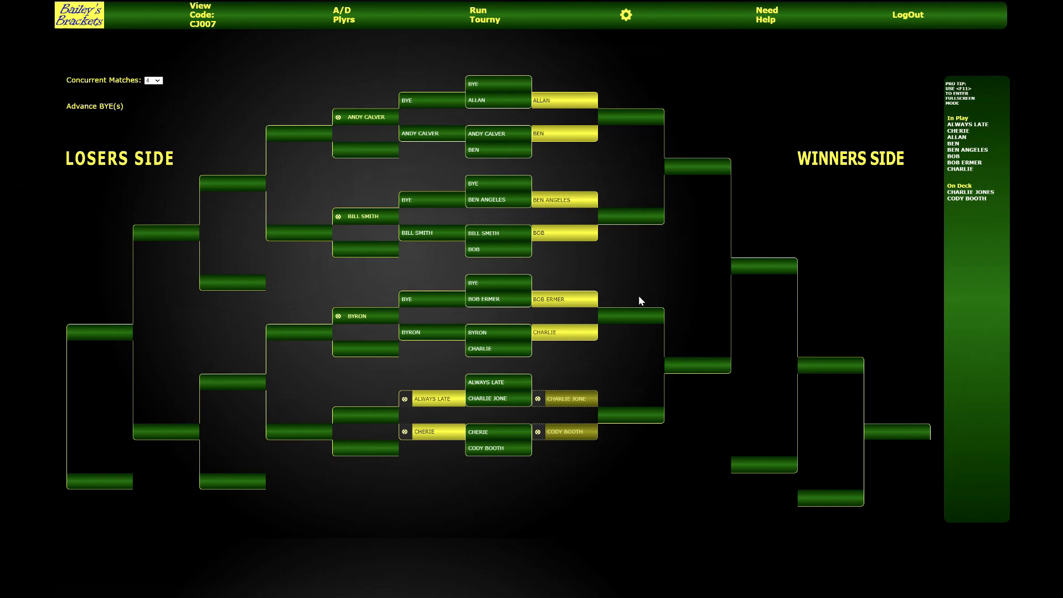
{"action": "left_click", "coordinate": [158, 81]}
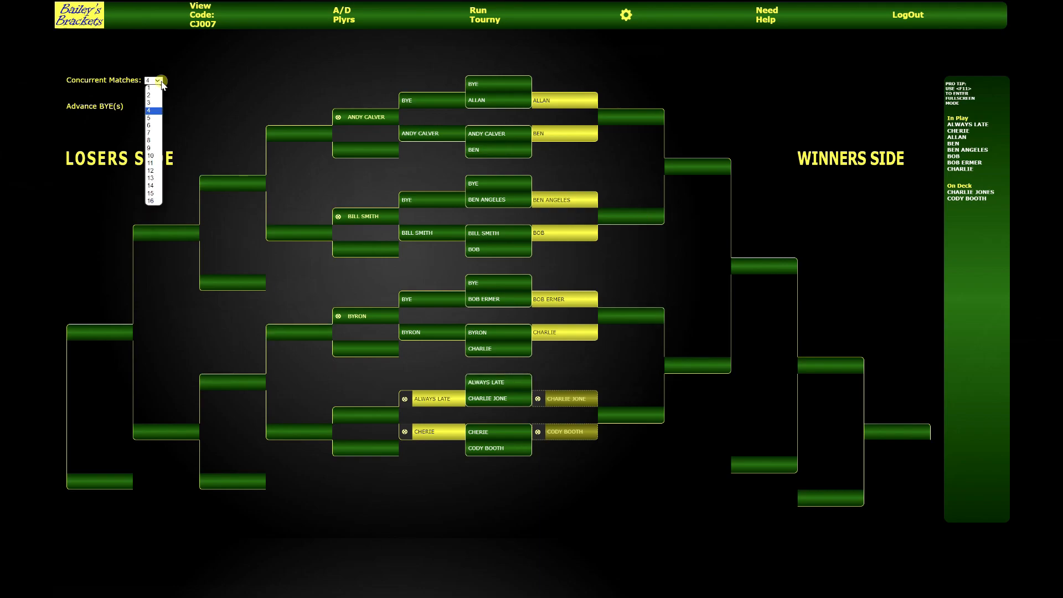
{"action": "left_click", "coordinate": [156, 96]}
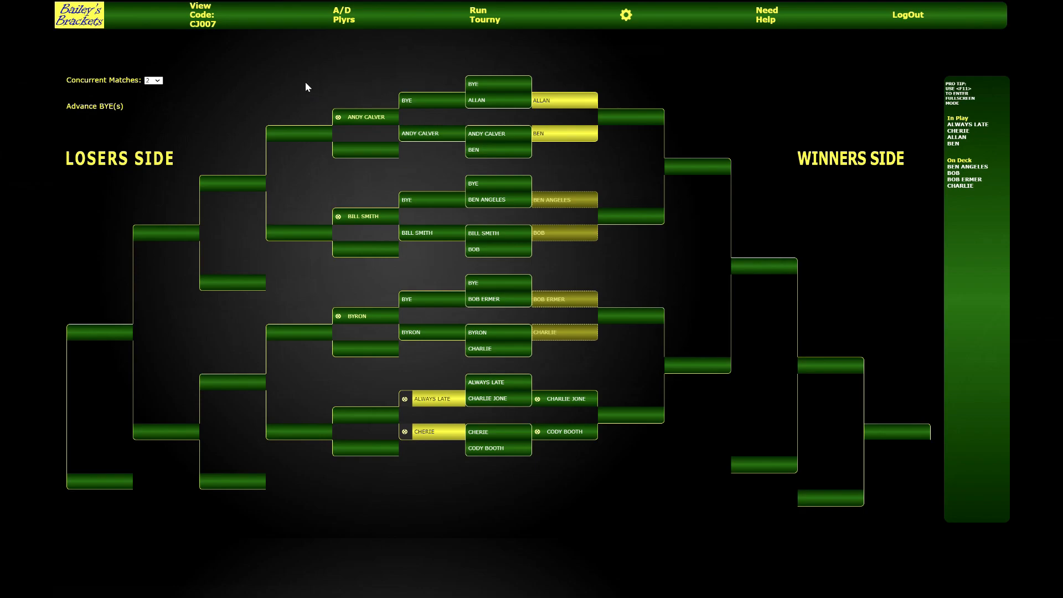
- Advance the losers-side player past the bye, record a second-round winner, then reverse it and pick the other player
{"action": "left_click", "coordinate": [340, 118]}
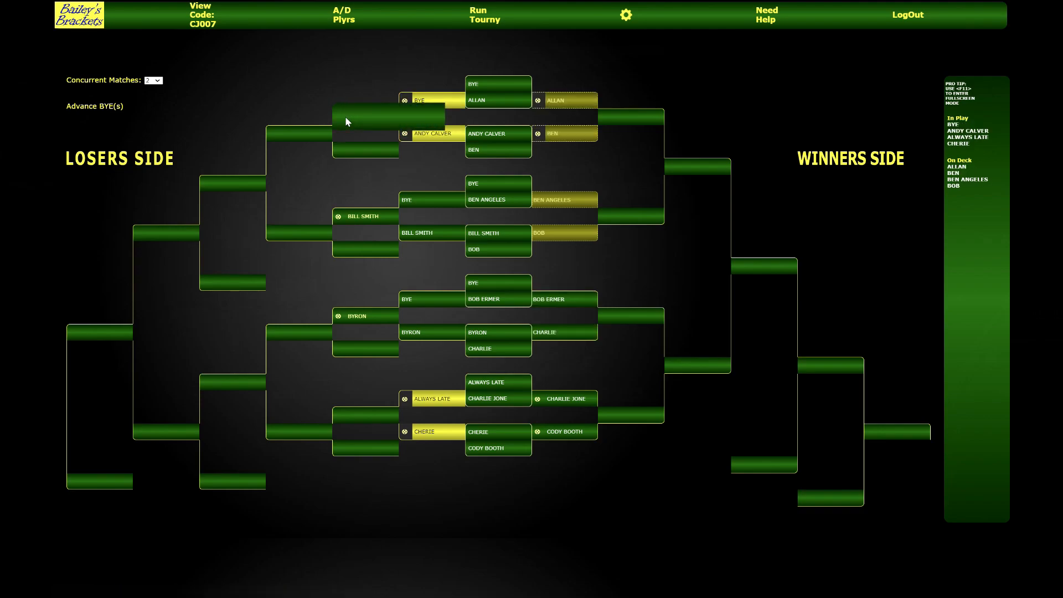
{"action": "left_click", "coordinate": [407, 136]}
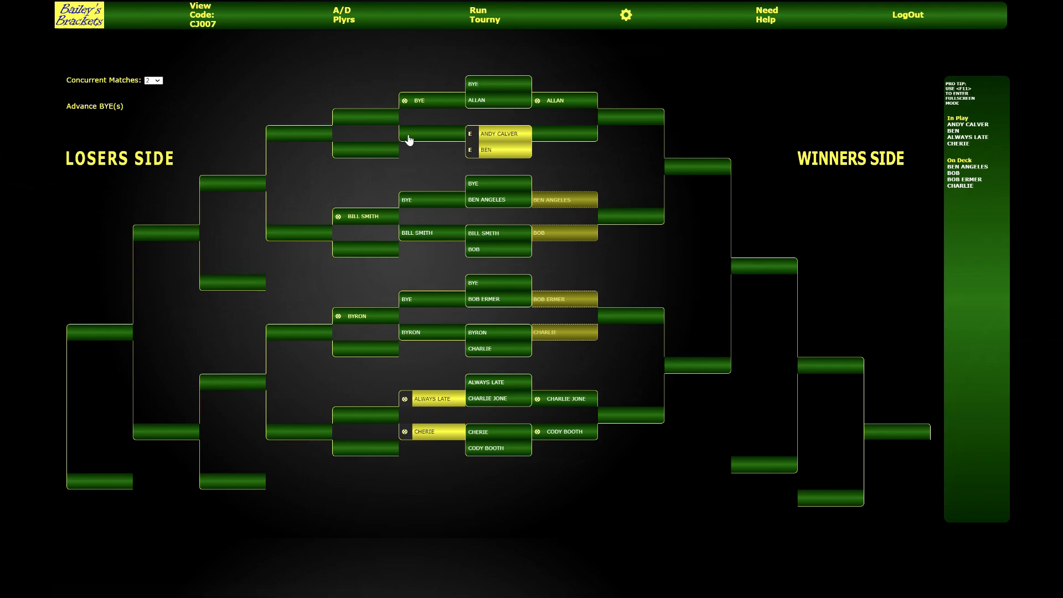
{"action": "left_click", "coordinate": [506, 156]}
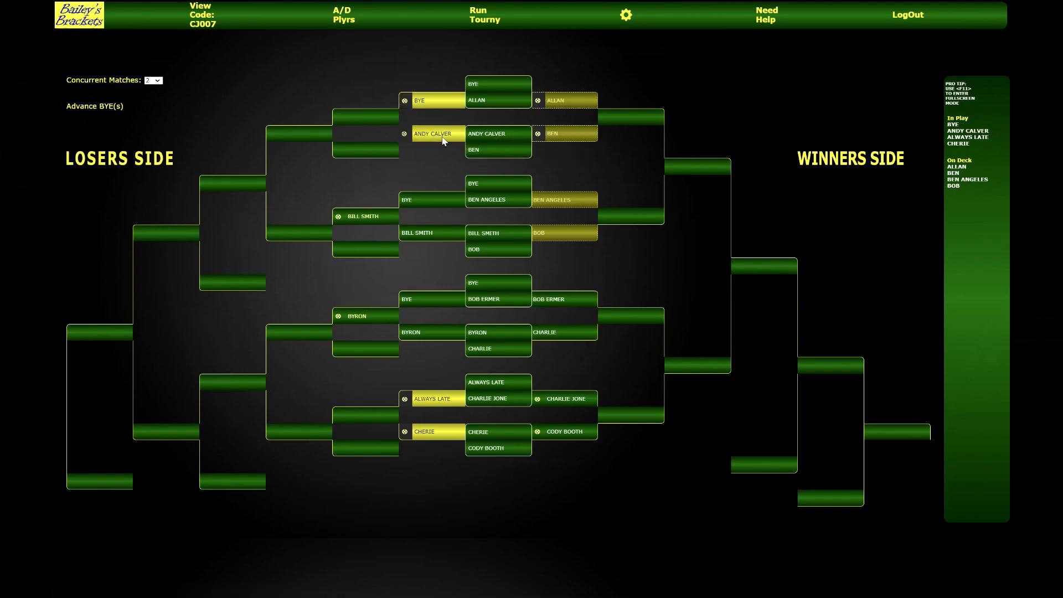
{"action": "left_click", "coordinate": [408, 136]}
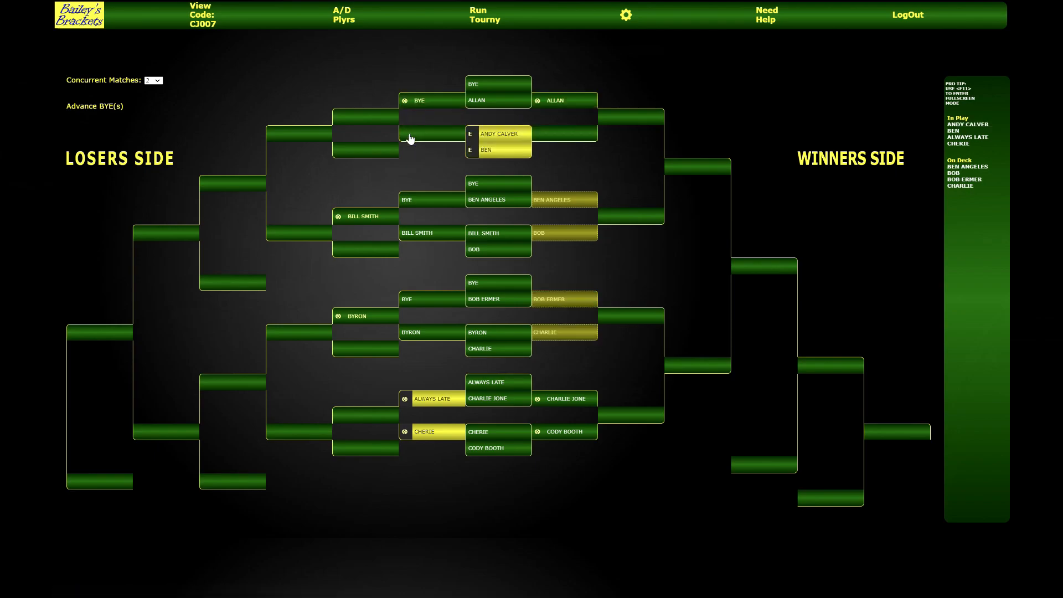
{"action": "left_click", "coordinate": [515, 137]}
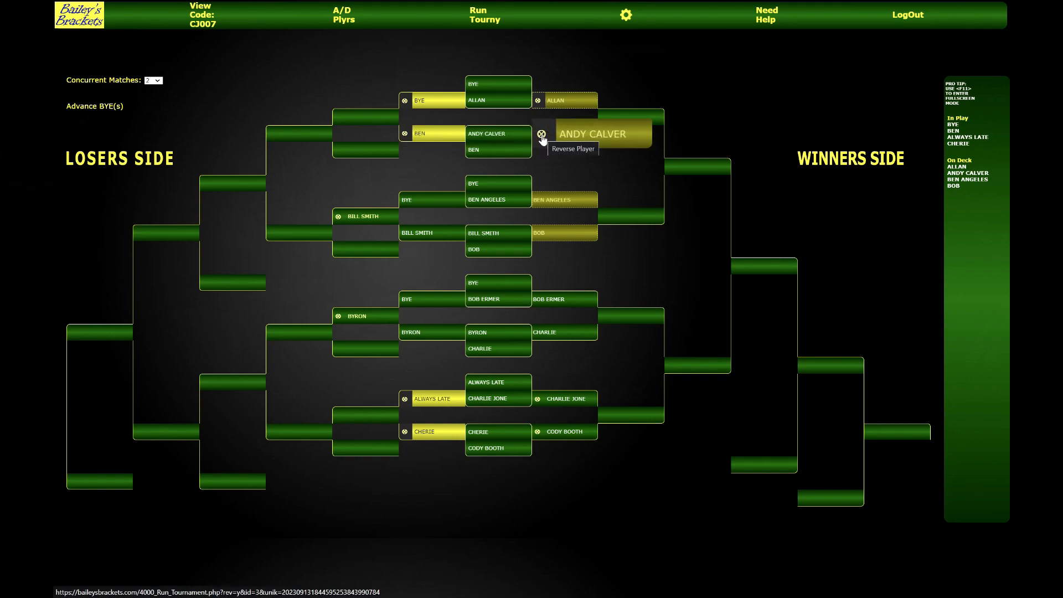
{"action": "left_click", "coordinate": [408, 135]}
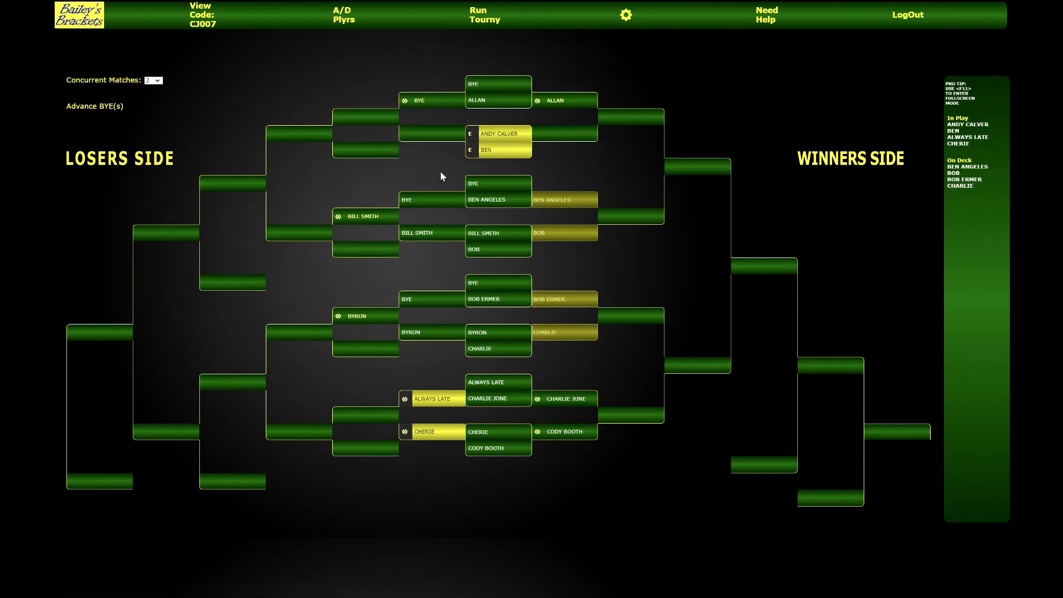
{"action": "left_click", "coordinate": [505, 157]}
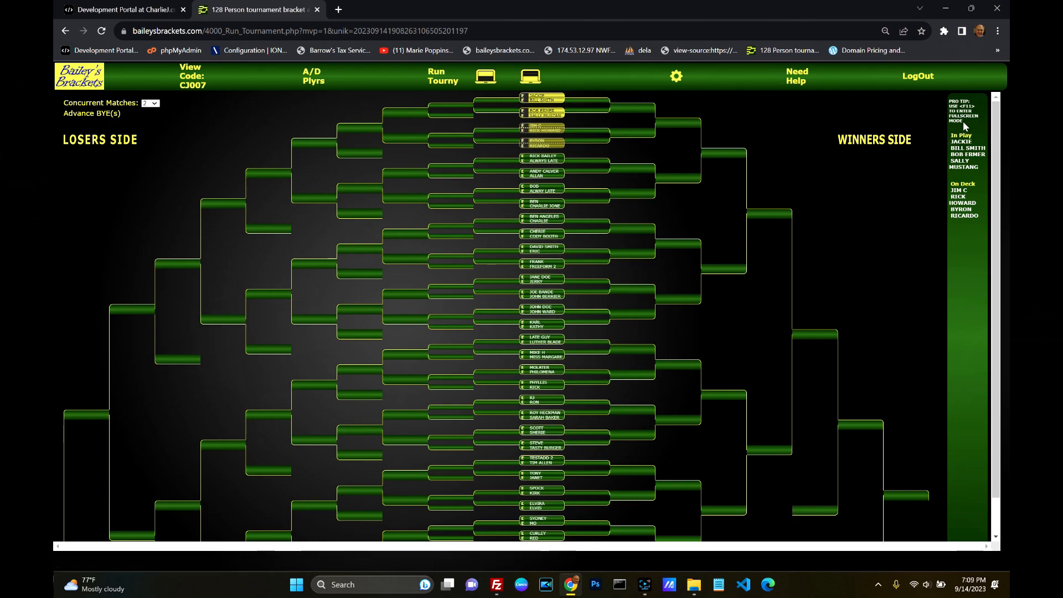
- Make the bracket page full screen with F11 and scroll through the bracket
{"action": "key", "text": "F11"}
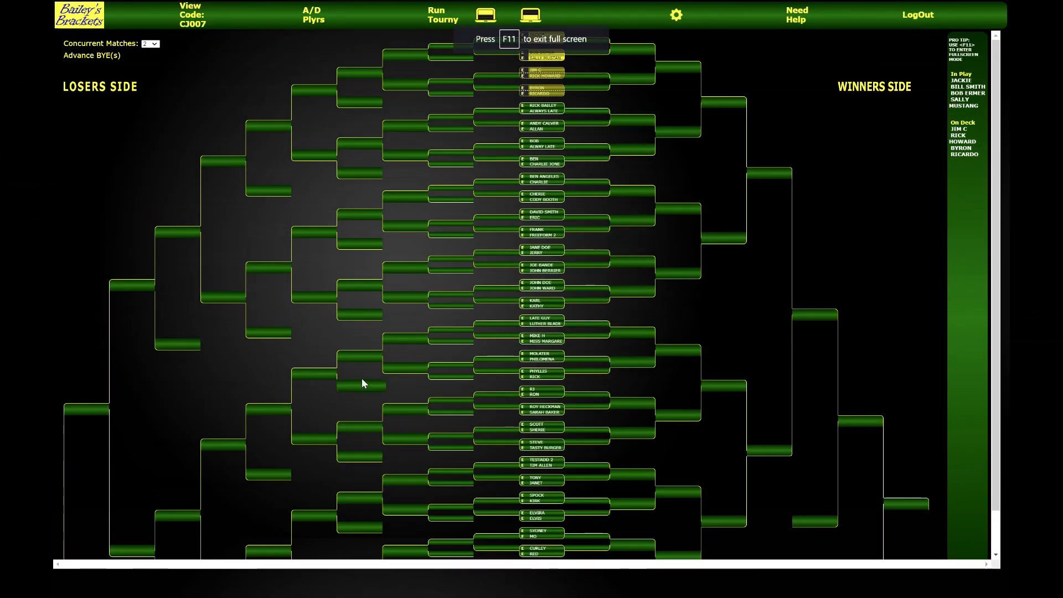
{"action": "scroll", "coordinate": [442, 390], "scroll_direction": "down", "scroll_amount": 1}
{"action": "scroll", "coordinate": [443, 389], "scroll_direction": "up", "scroll_amount": 1}
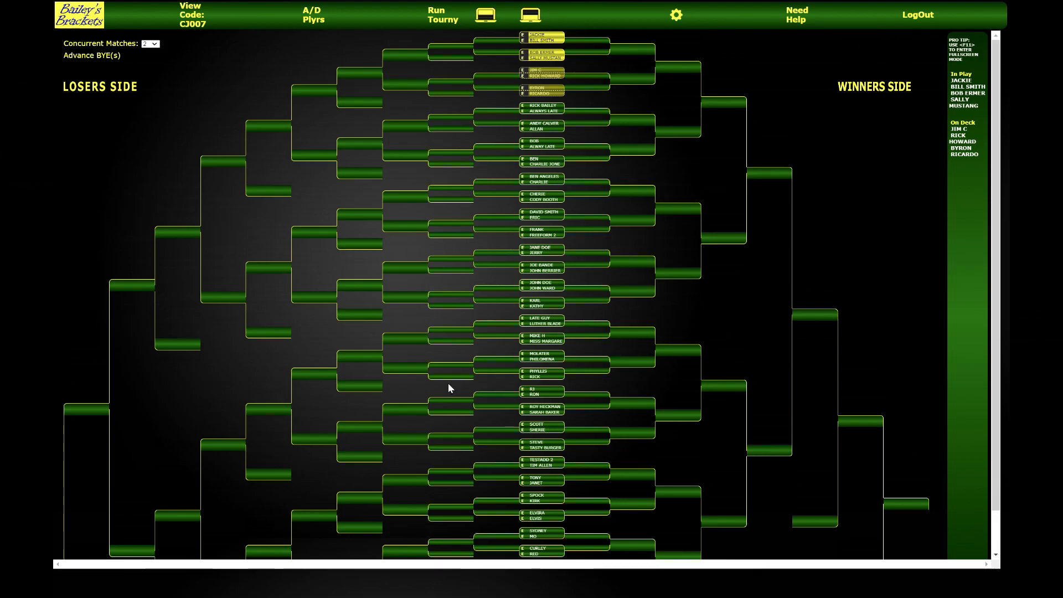
{"action": "scroll", "coordinate": [448, 383], "scroll_direction": "down", "scroll_amount": 1}
{"action": "scroll", "coordinate": [448, 387], "scroll_direction": "up", "scroll_amount": 1}
{"action": "scroll", "coordinate": [449, 385], "scroll_direction": "down", "scroll_amount": 1}
{"action": "scroll", "coordinate": [449, 386], "scroll_direction": "up", "scroll_amount": 1}
{"action": "scroll", "coordinate": [449, 386], "scroll_direction": "down", "scroll_amount": 1}
{"action": "scroll", "coordinate": [448, 386], "scroll_direction": "up", "scroll_amount": 1}
{"action": "scroll", "coordinate": [449, 385], "scroll_direction": "down", "scroll_amount": 1}
{"action": "scroll", "coordinate": [448, 385], "scroll_direction": "up", "scroll_amount": 1}
{"action": "scroll", "coordinate": [448, 382], "scroll_direction": "down", "scroll_amount": 1}
{"action": "scroll", "coordinate": [449, 383], "scroll_direction": "up", "scroll_amount": 1}
- Switch between the top, bottom and full views of the bracket
{"action": "left_click", "coordinate": [485, 20]}
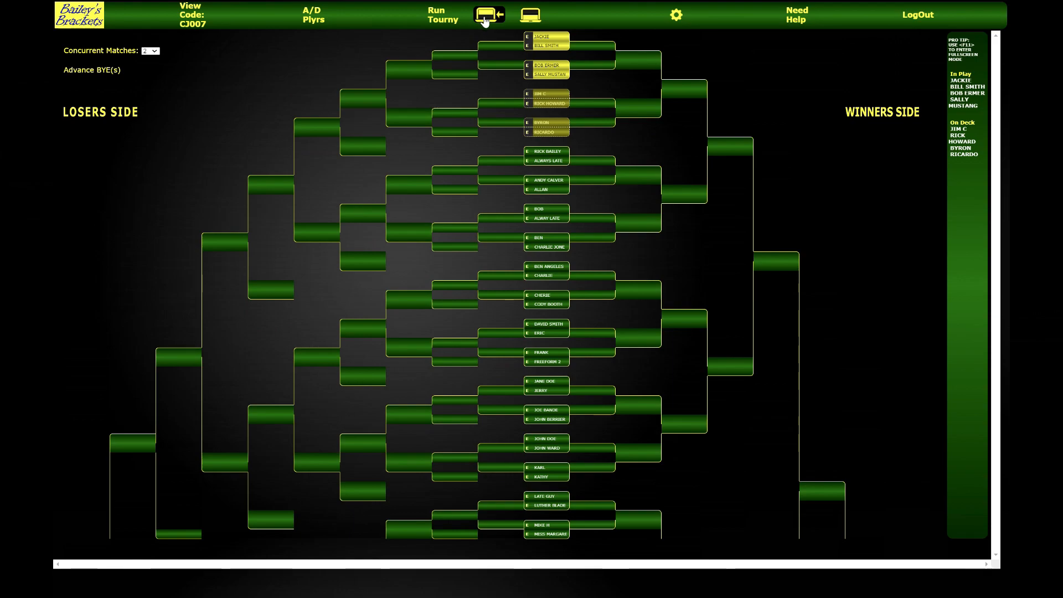
{"action": "left_click", "coordinate": [531, 17]}
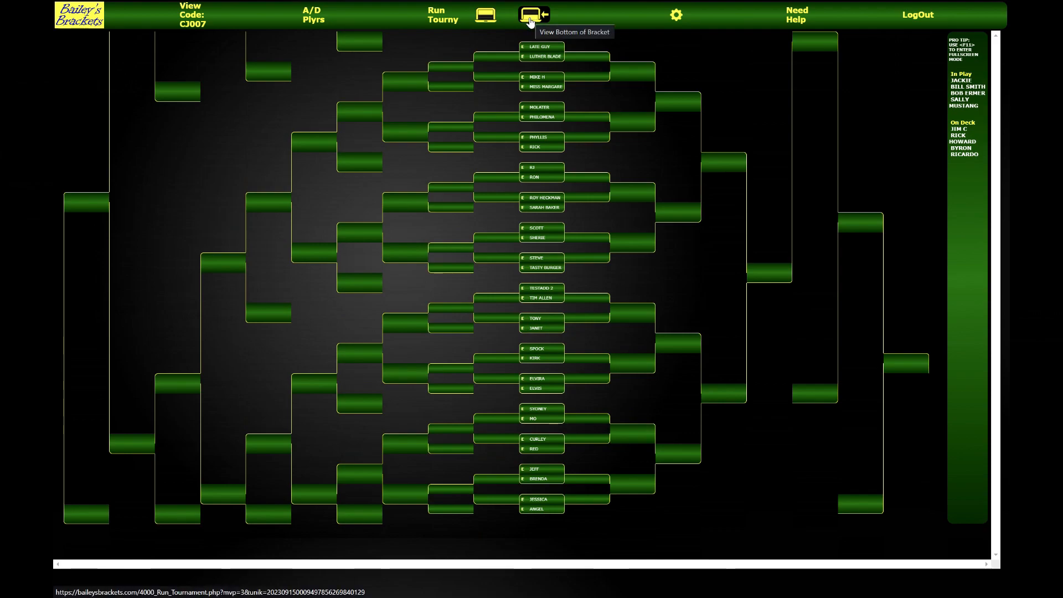
{"action": "left_click", "coordinate": [436, 19]}
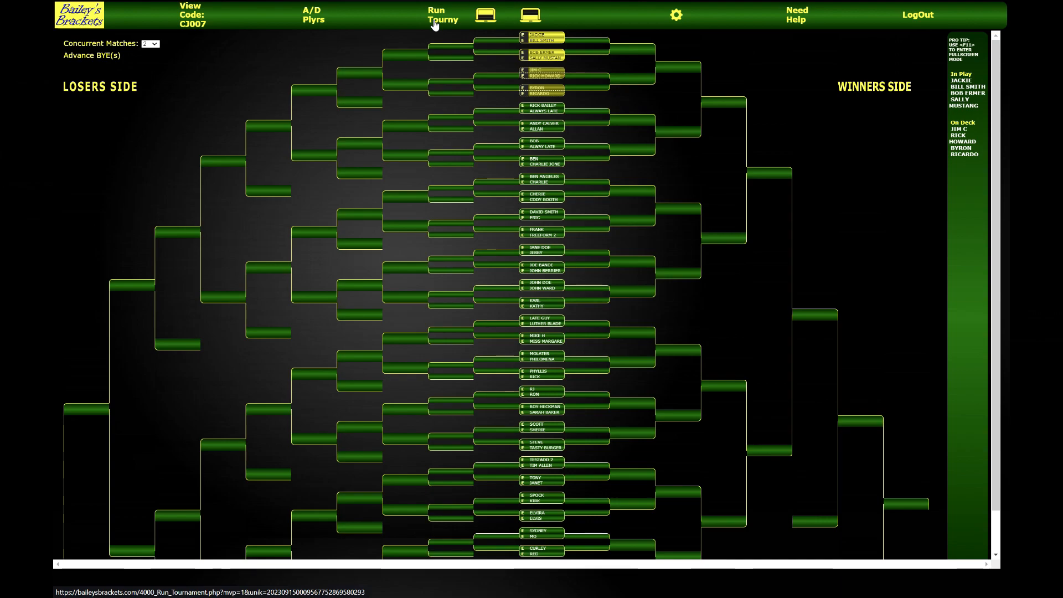
{"action": "left_click", "coordinate": [486, 17]}
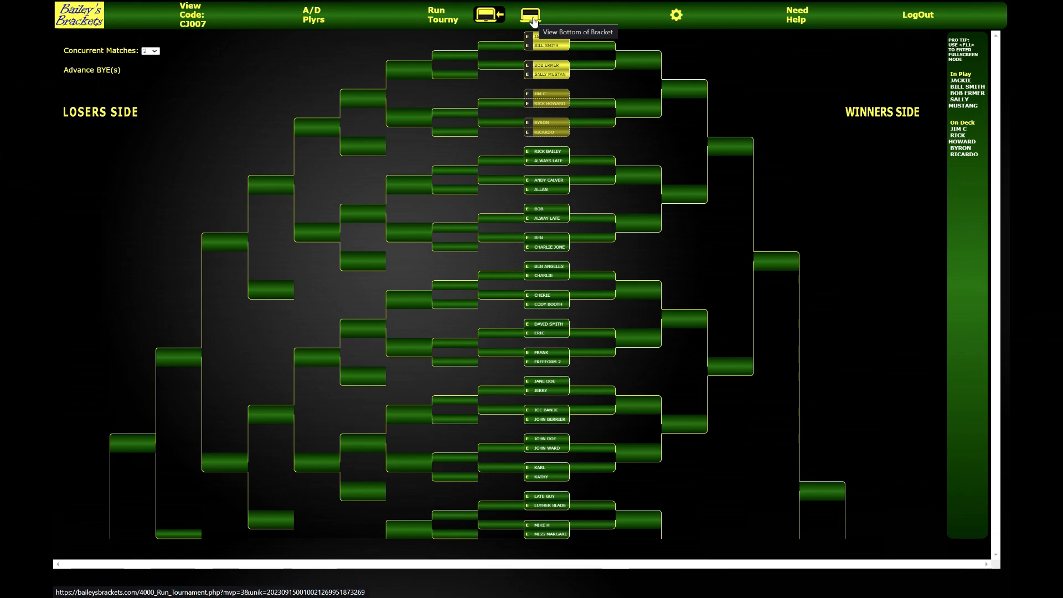
{"action": "left_click", "coordinate": [532, 17]}
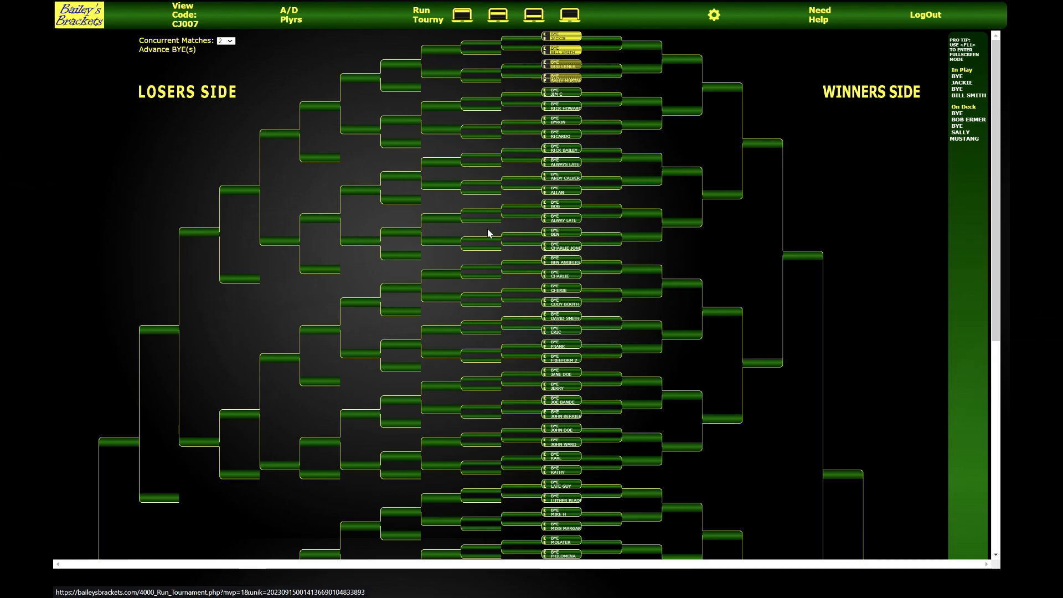
{"action": "scroll", "coordinate": [481, 233], "scroll_direction": "down", "scroll_amount": 5}
{"action": "scroll", "coordinate": [480, 237], "scroll_direction": "up", "scroll_amount": 2}
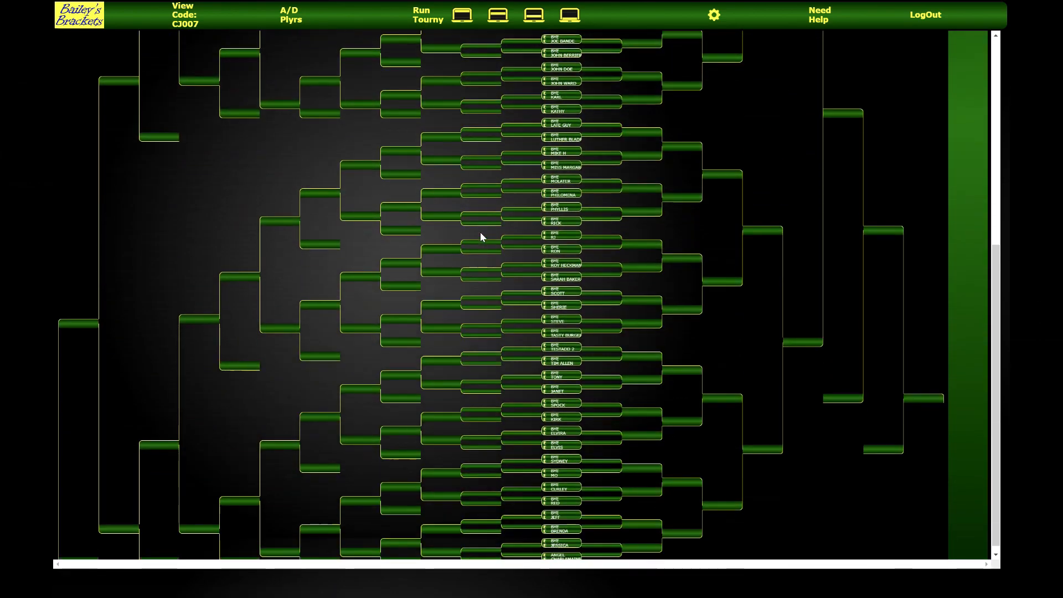
{"action": "scroll", "coordinate": [480, 232], "scroll_direction": "up", "scroll_amount": 3}
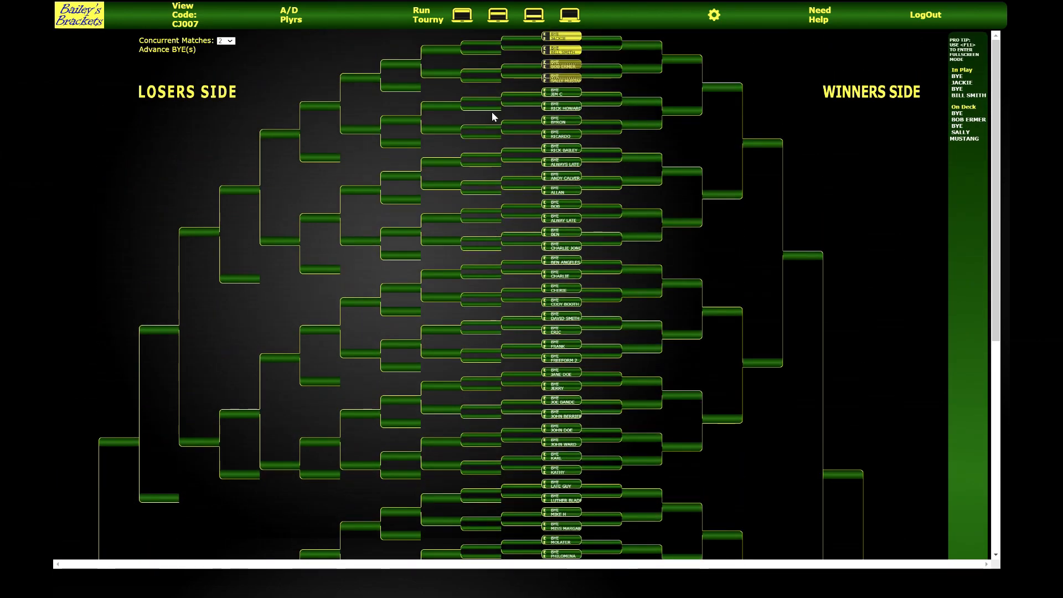
{"action": "left_click", "coordinate": [464, 19]}
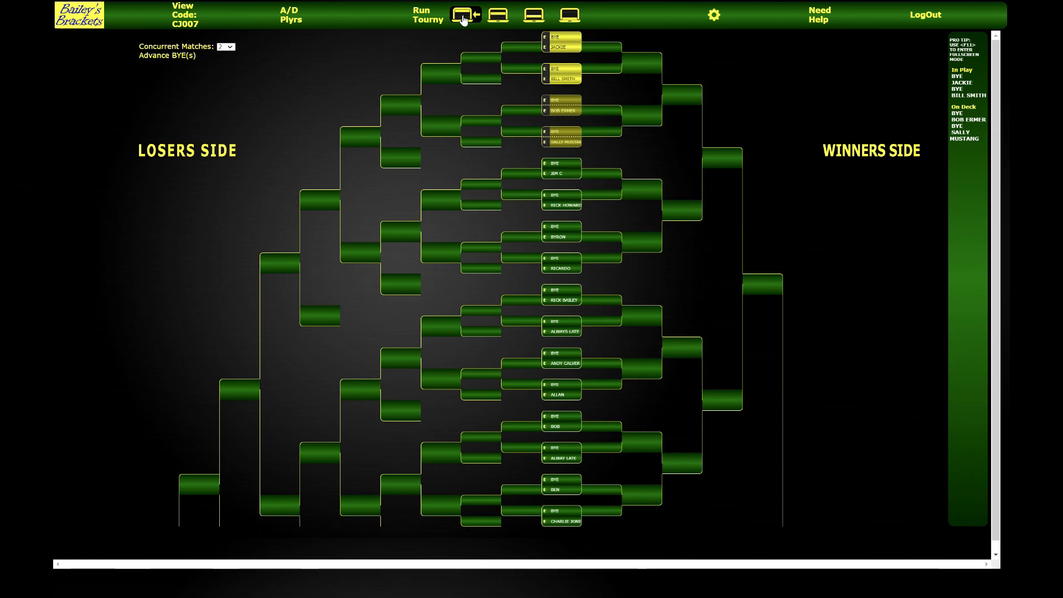
{"action": "left_click", "coordinate": [497, 16]}
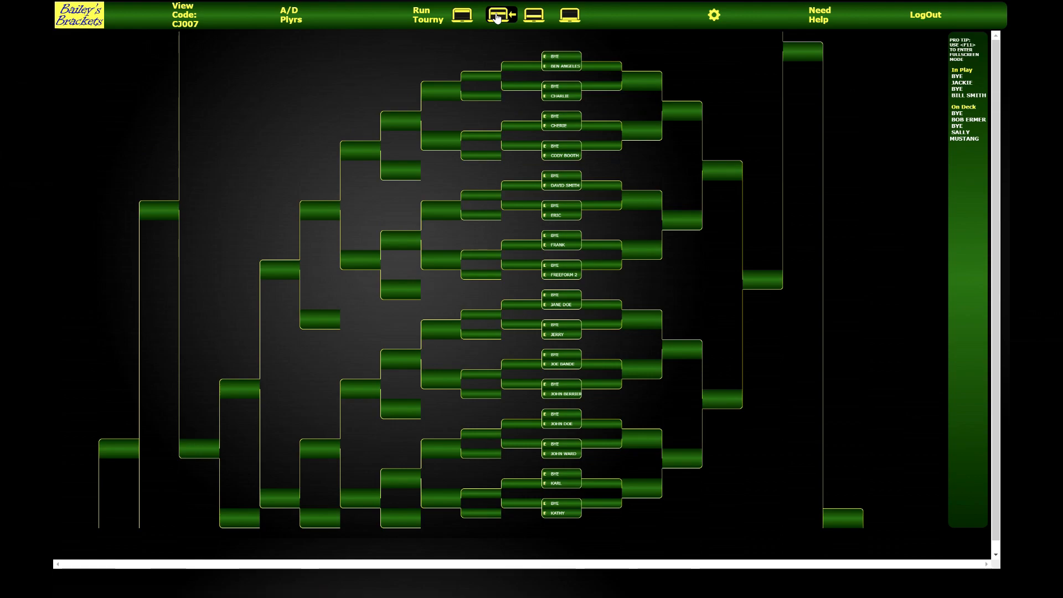
{"action": "left_click", "coordinate": [533, 19]}
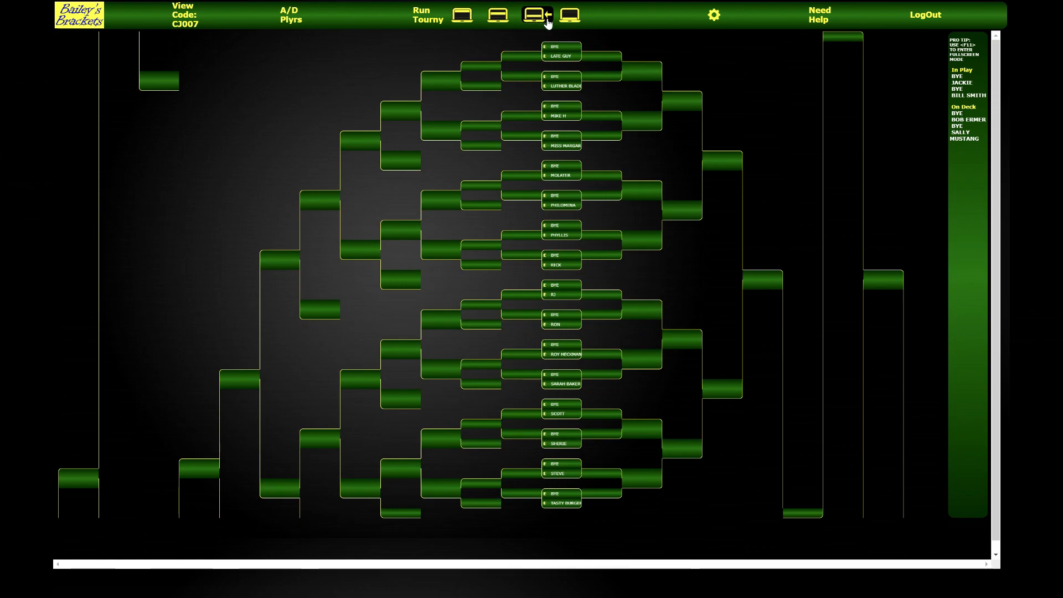
{"action": "left_click", "coordinate": [570, 17]}
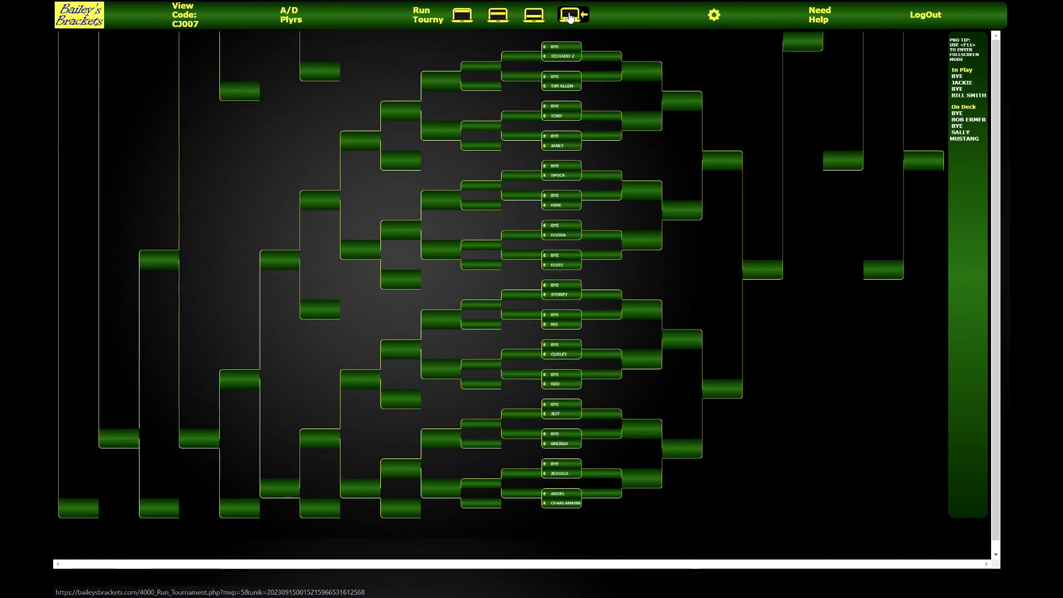
{"action": "left_click", "coordinate": [427, 22]}
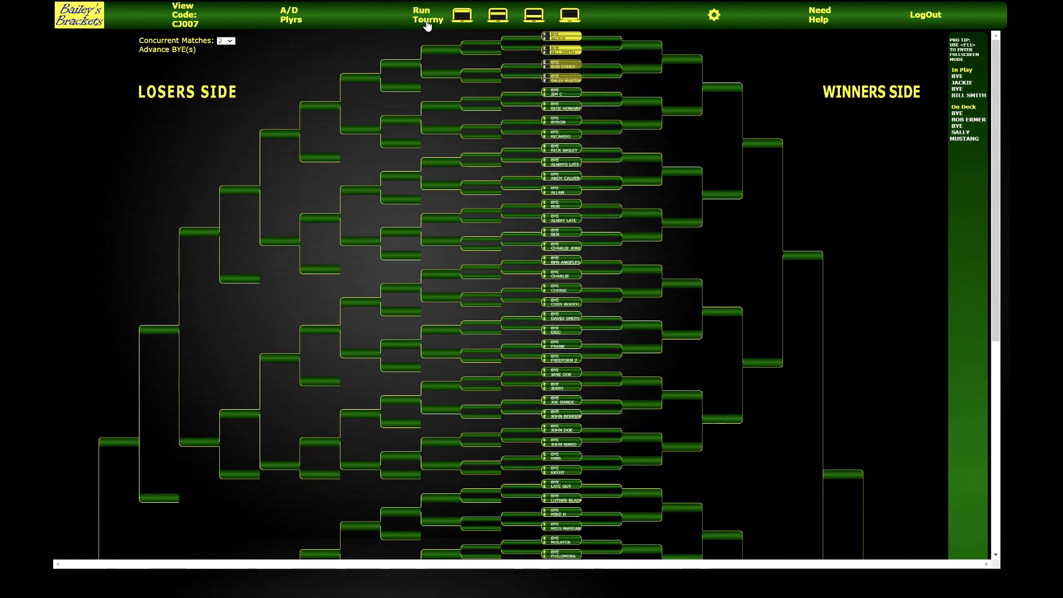
{"action": "scroll", "coordinate": [473, 119], "scroll_direction": "down", "scroll_amount": 6}
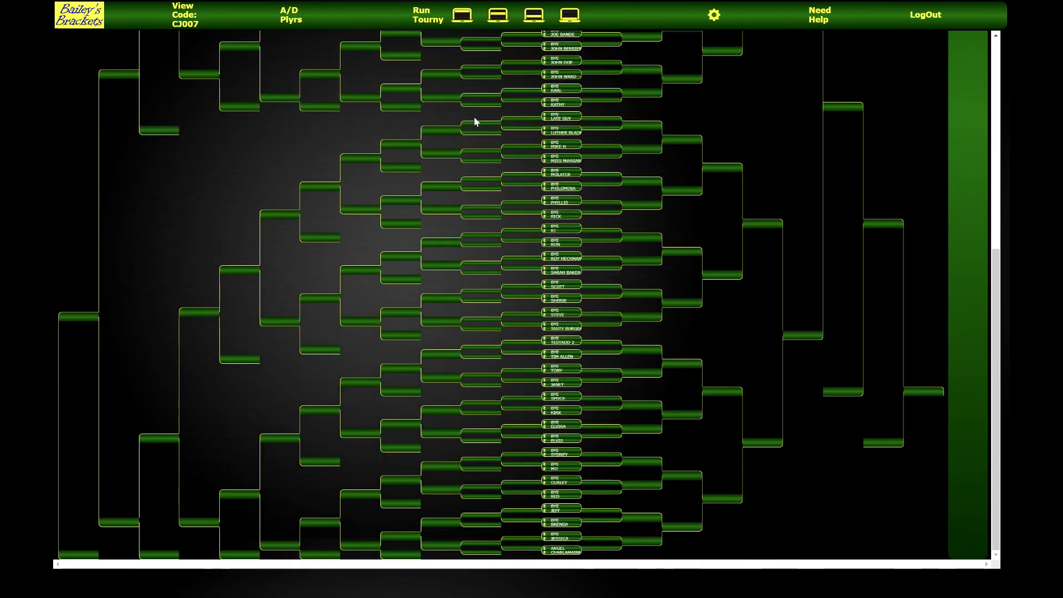
{"action": "scroll", "coordinate": [474, 120], "scroll_direction": "up", "scroll_amount": 6}
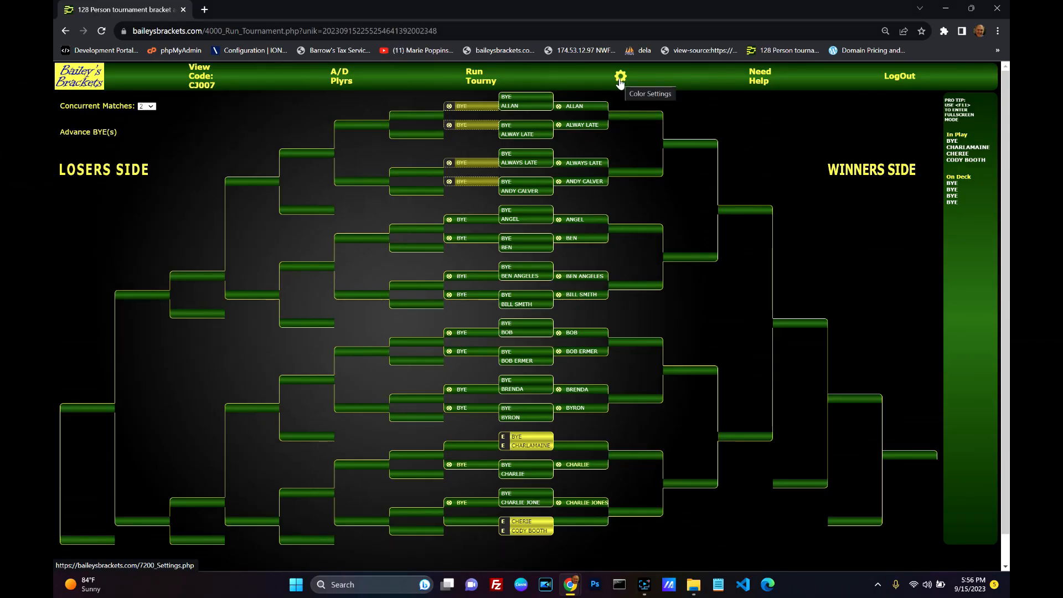
- Try the blue, green, red and grey colour schemes in settings, settling on blue
{"action": "left_click", "coordinate": [620, 79]}
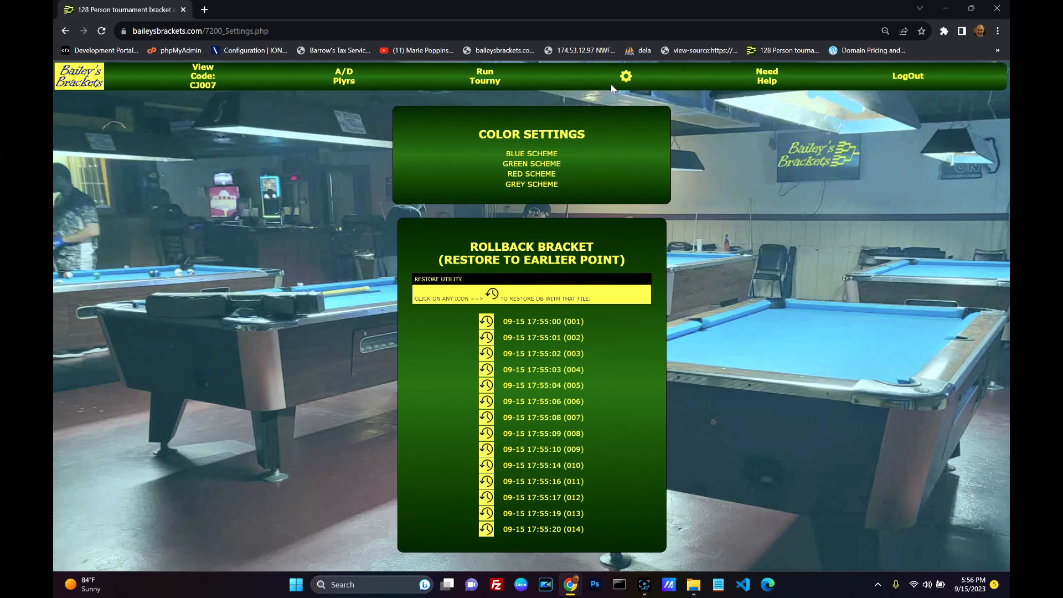
{"action": "left_click", "coordinate": [544, 158]}
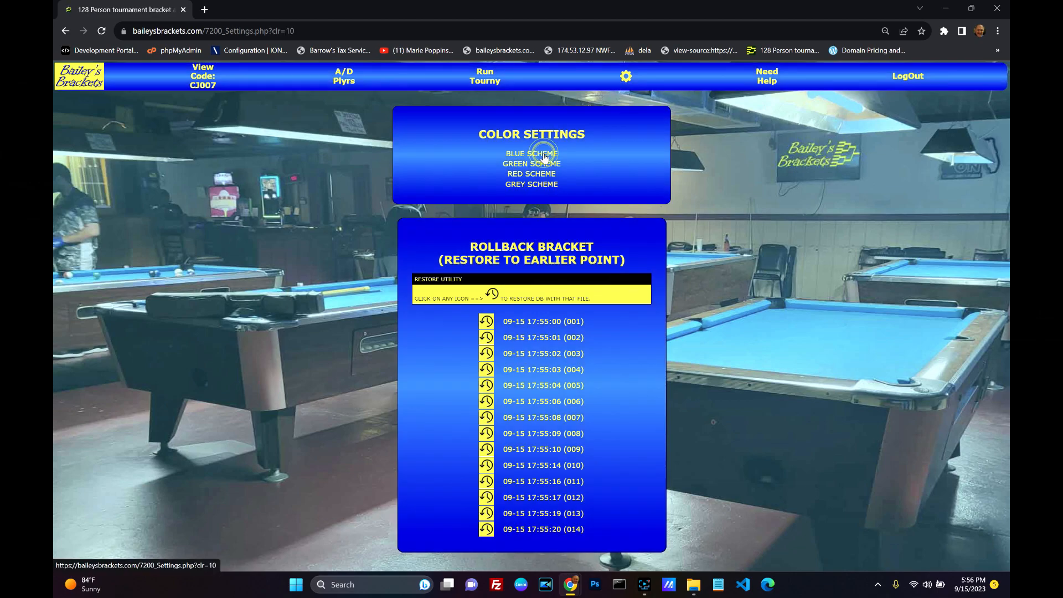
{"action": "left_click", "coordinate": [546, 164]}
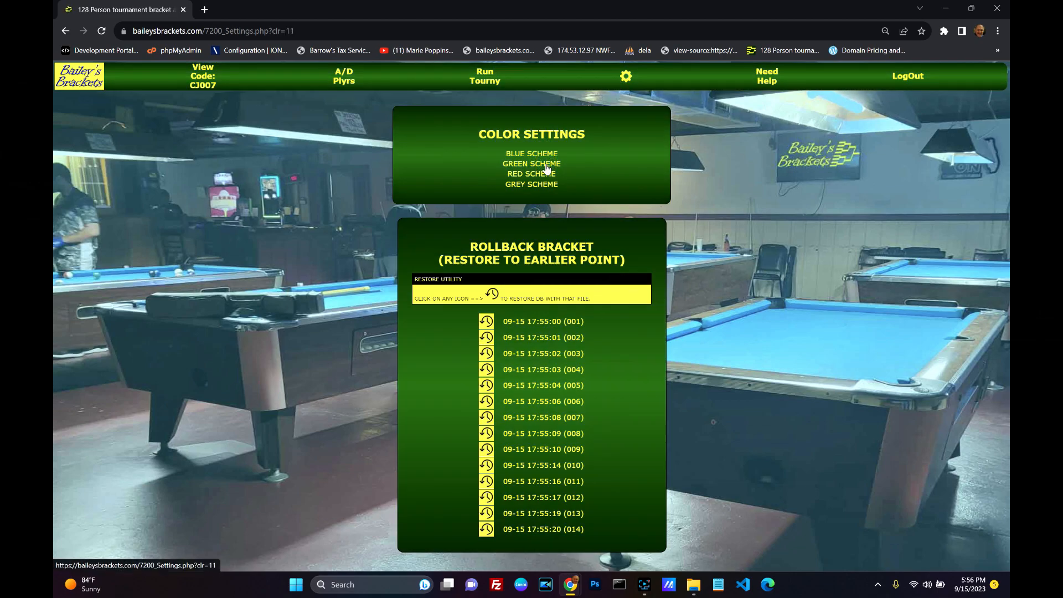
{"action": "left_click", "coordinate": [546, 175]}
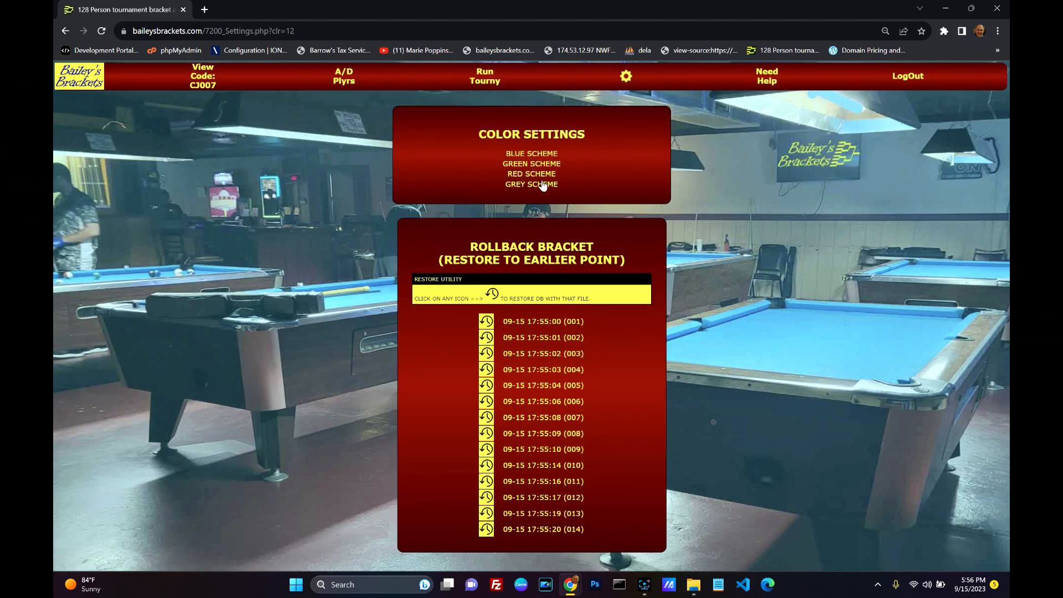
{"action": "left_click", "coordinate": [542, 184]}
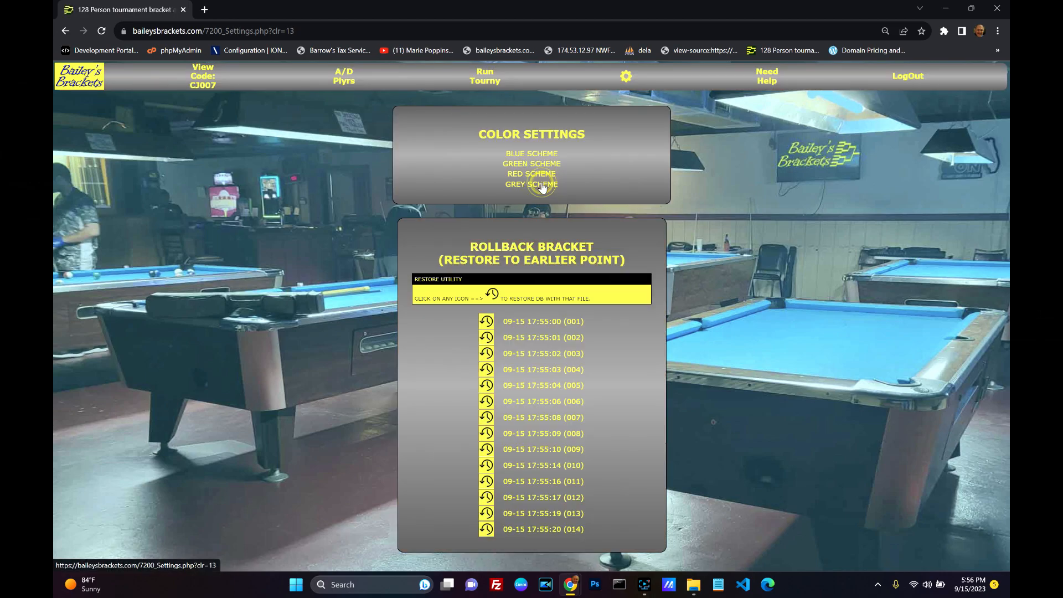
{"action": "left_click", "coordinate": [542, 155]}
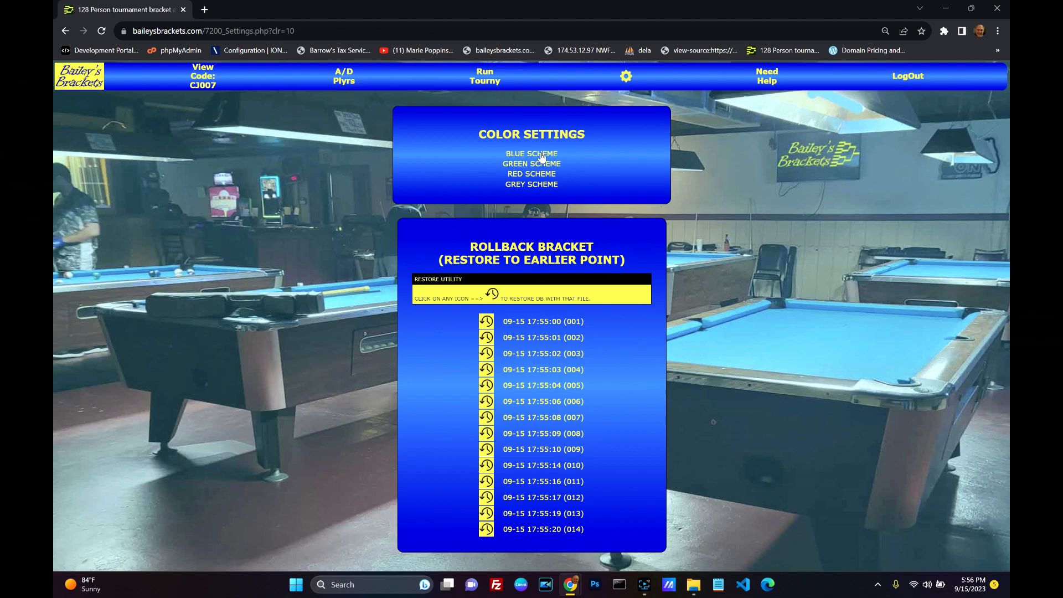
{"action": "left_click", "coordinate": [489, 86]}
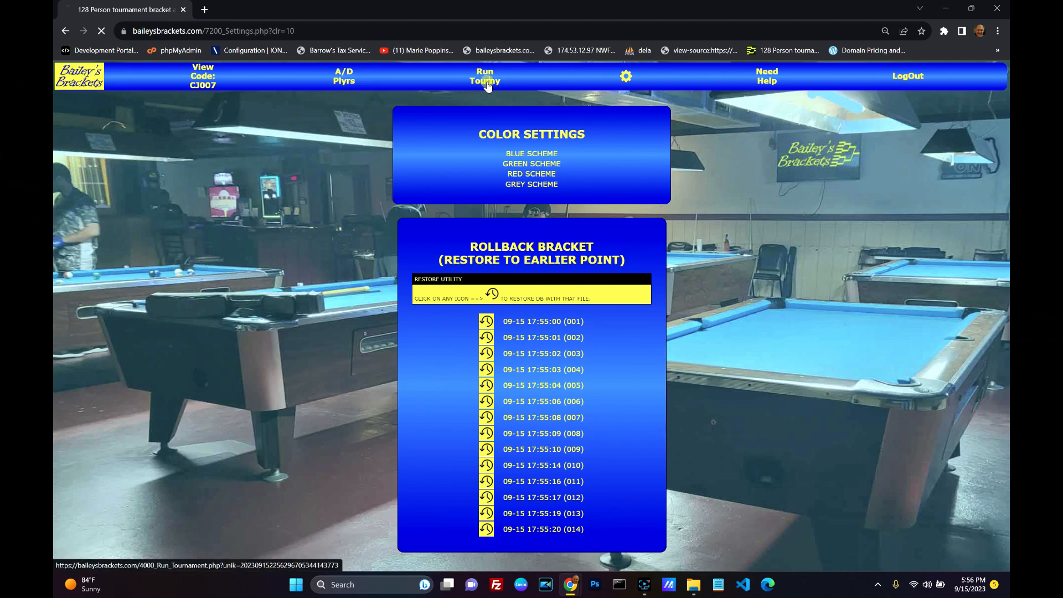
{"action": "left_click", "coordinate": [450, 182]}
{"action": "left_click", "coordinate": [450, 219]}
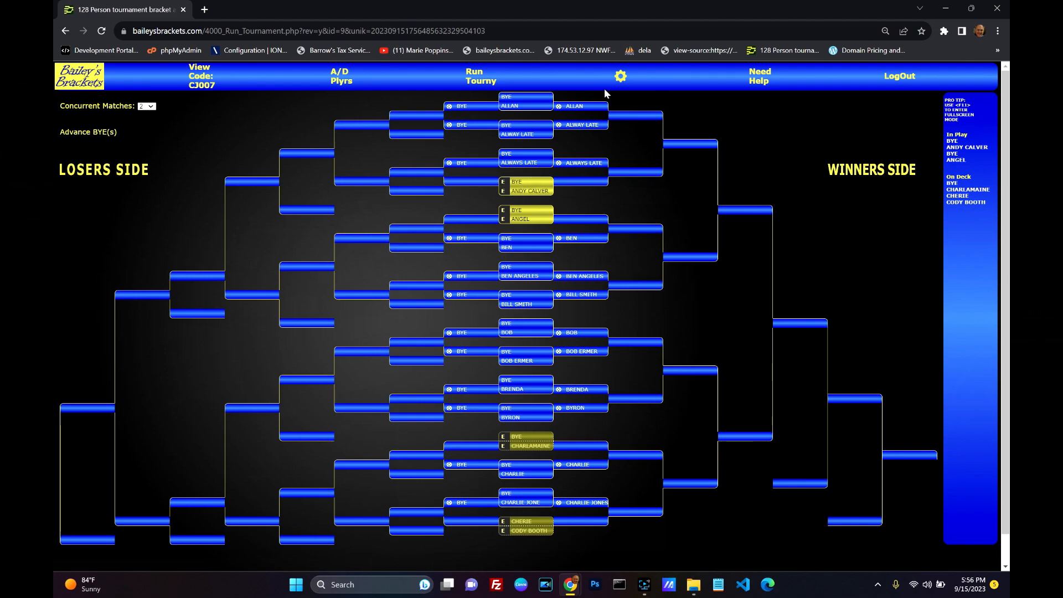
{"action": "left_click", "coordinate": [621, 77]}
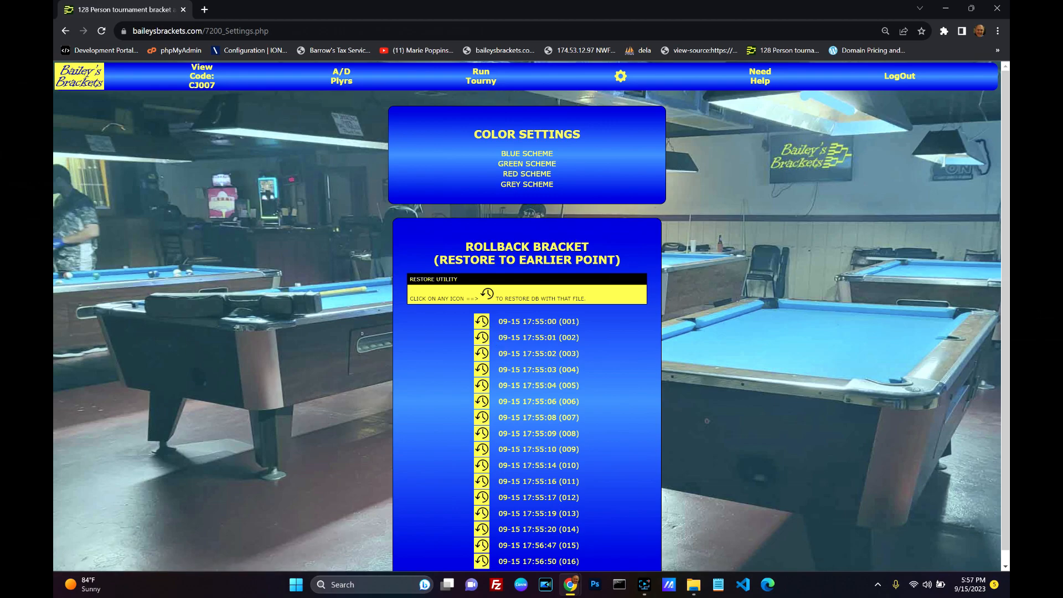
- Roll the bracket back to the first restore point and view the restored bracket
{"action": "left_click", "coordinate": [483, 322]}
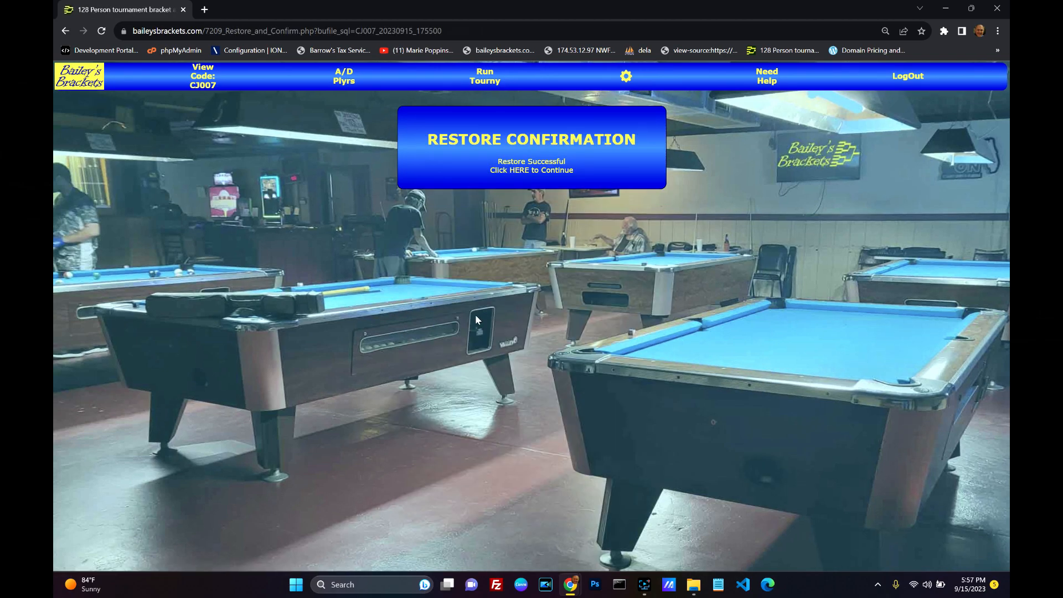
{"action": "left_click", "coordinate": [504, 170]}
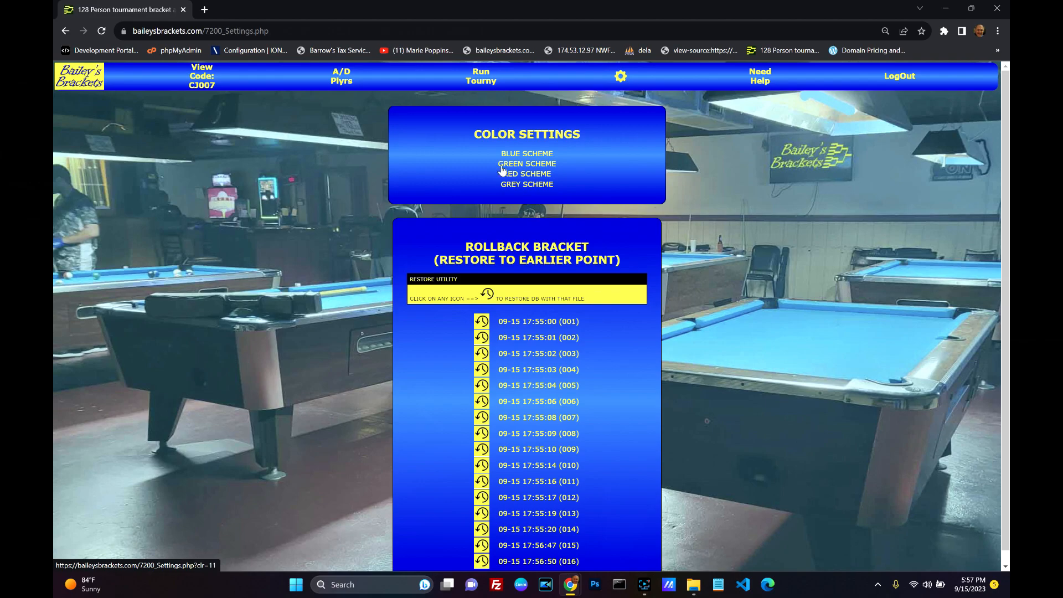
{"action": "left_click", "coordinate": [477, 80]}
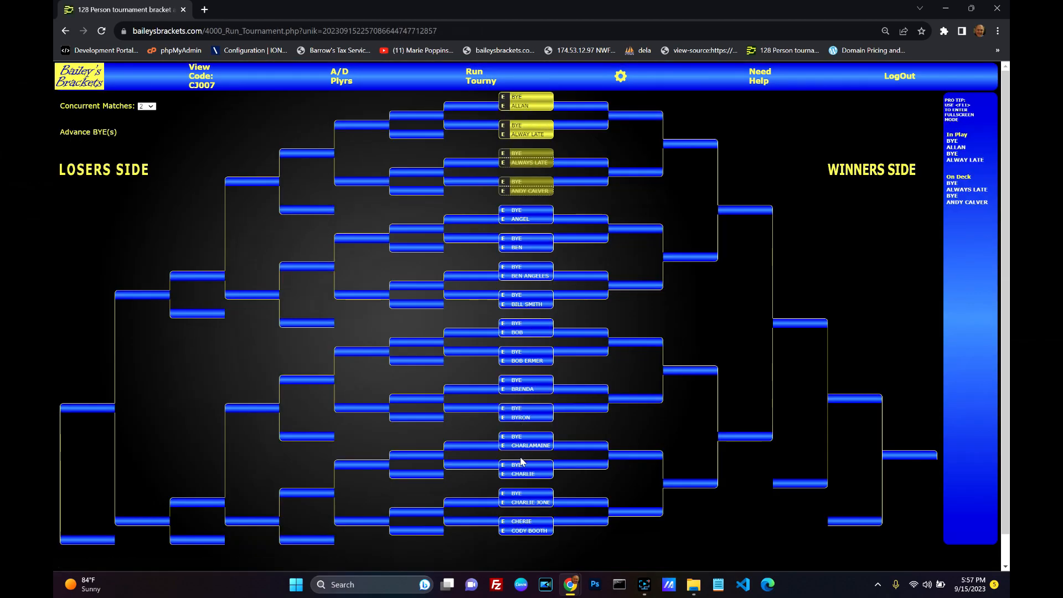
{"action": "left_click", "coordinate": [620, 76]}
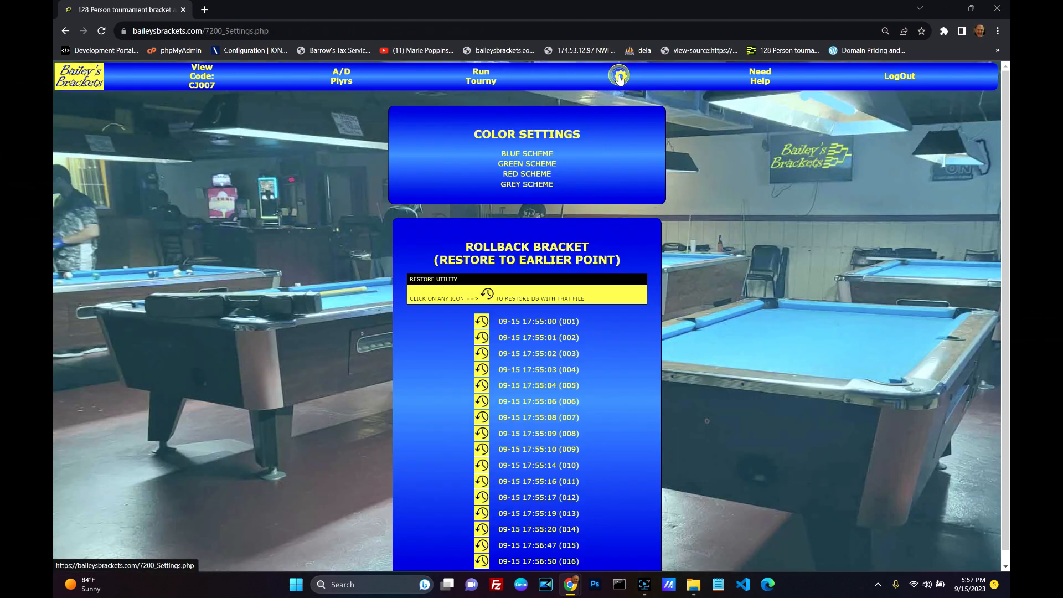
- Restore the bracket to point 006 and reopen ANGEL's match against the BYE
{"action": "left_click", "coordinate": [482, 402]}
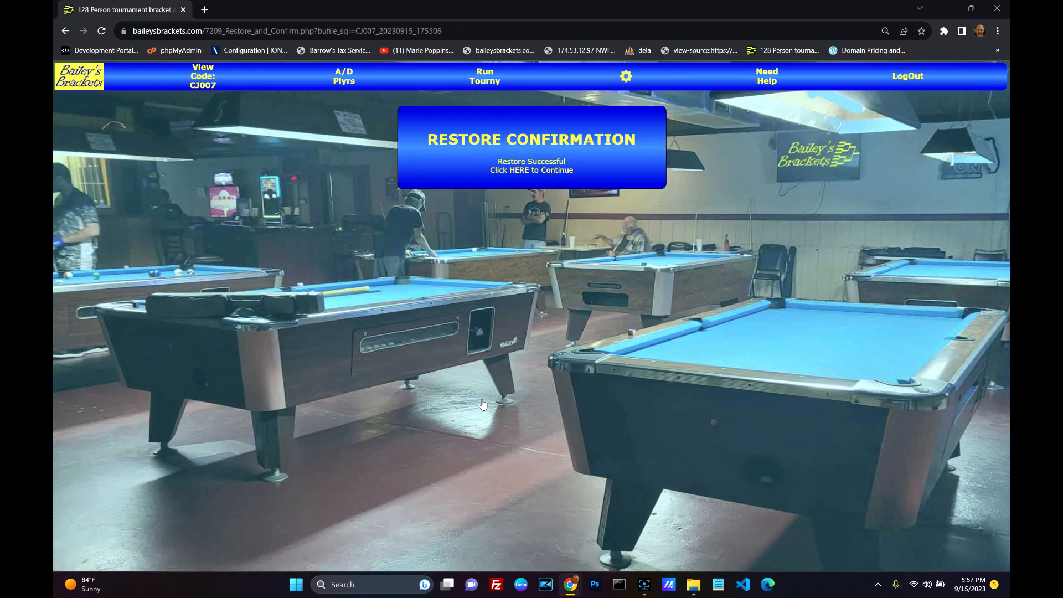
{"action": "left_click", "coordinate": [483, 90]}
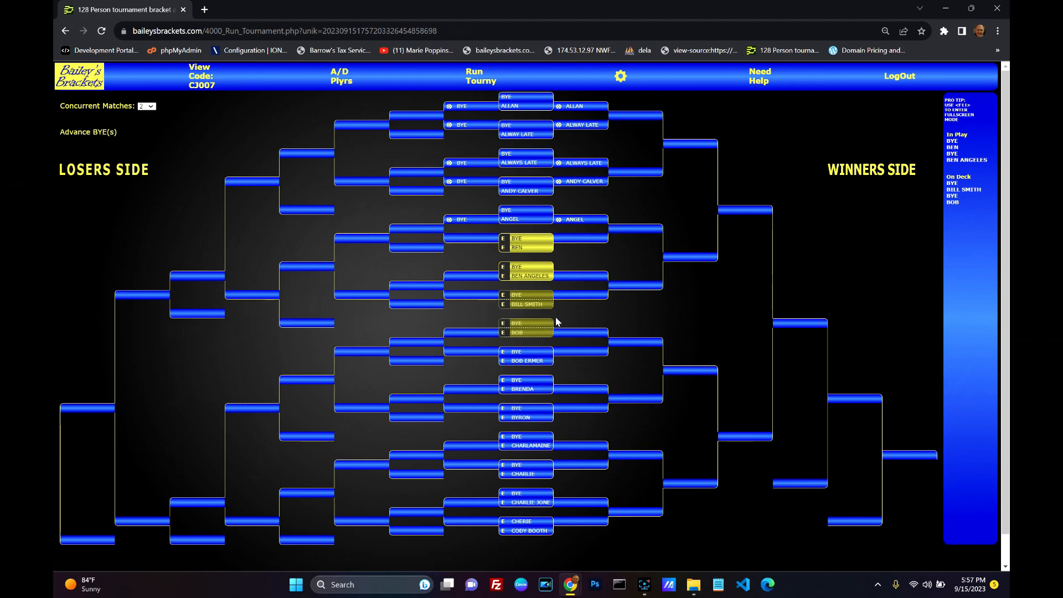
{"action": "left_click", "coordinate": [458, 221]}
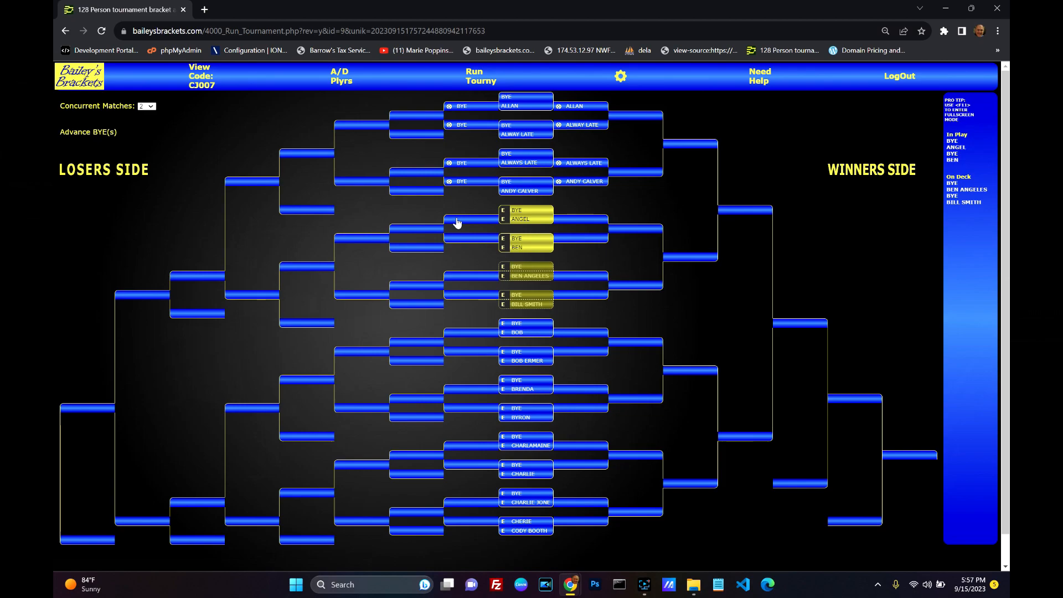
{"action": "left_click", "coordinate": [620, 78]}
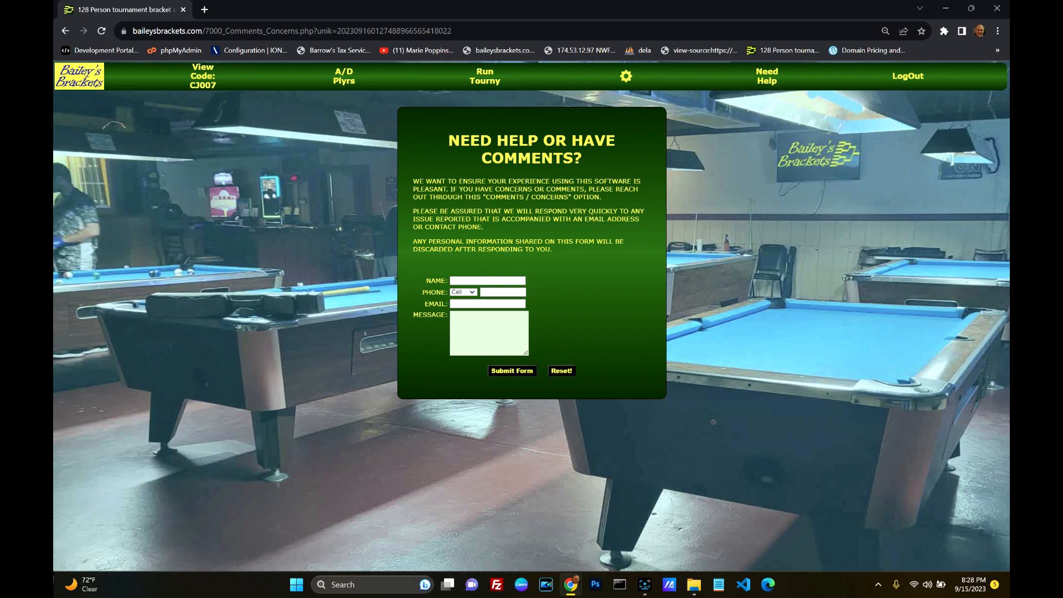
- Keep Cell as the help form's phone type and move on to the Email field
{"action": "left_click", "coordinate": [472, 293]}
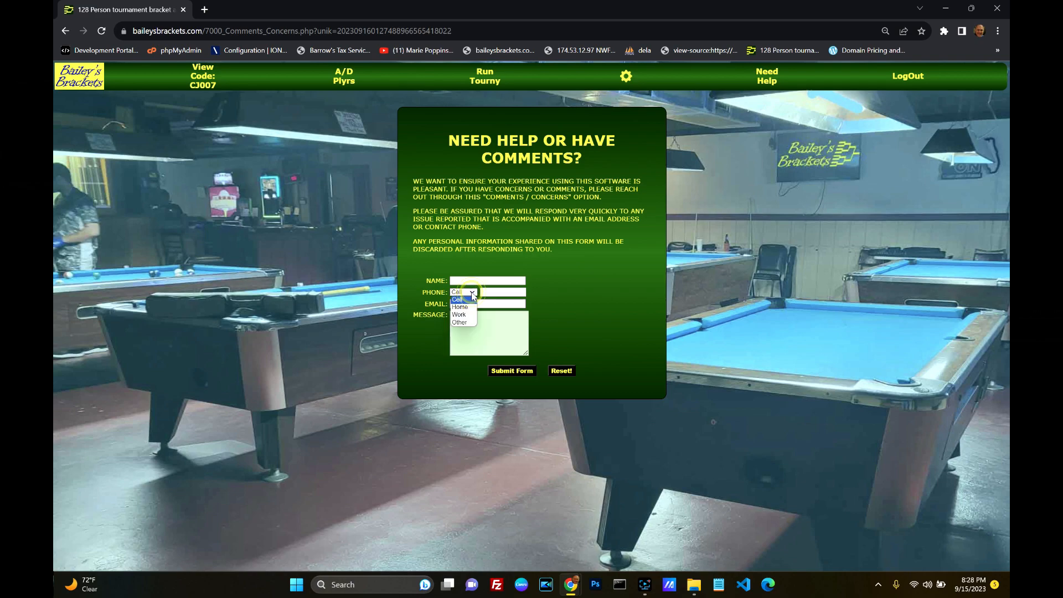
{"action": "left_click", "coordinate": [472, 295]}
{"action": "left_click", "coordinate": [471, 303]}
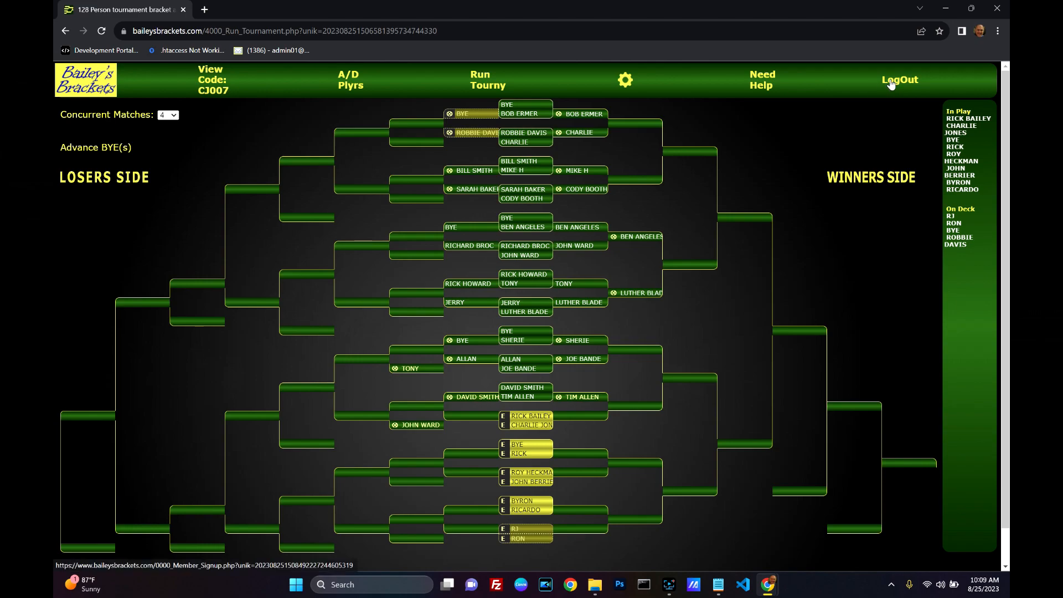
- Log out of the tournament account from the top navigation bar
{"action": "left_click", "coordinate": [892, 82]}
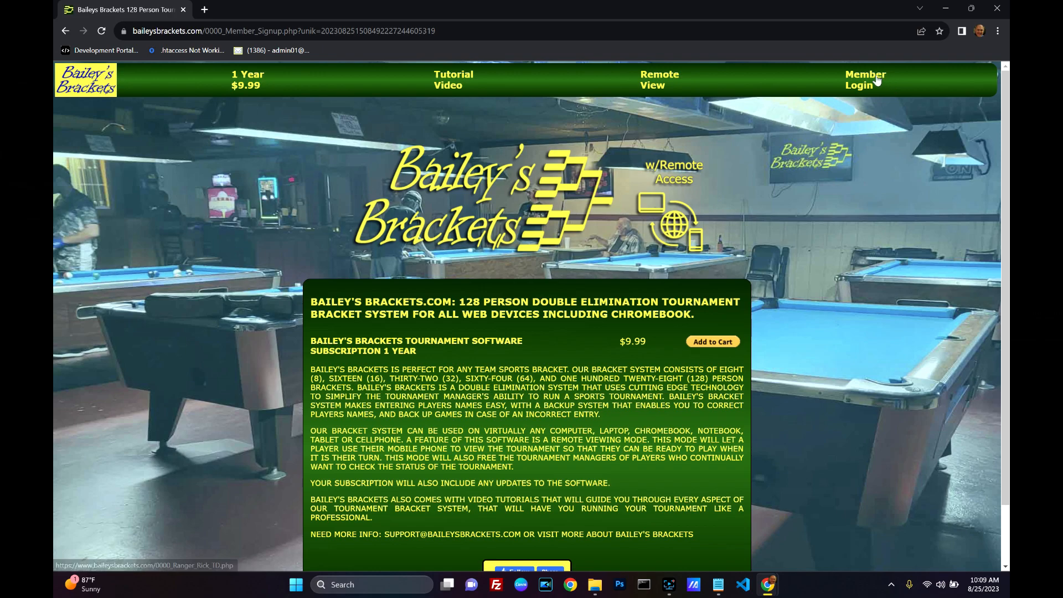
- Log in through Member Login with the member's user ID and password
{"action": "left_click", "coordinate": [866, 86]}
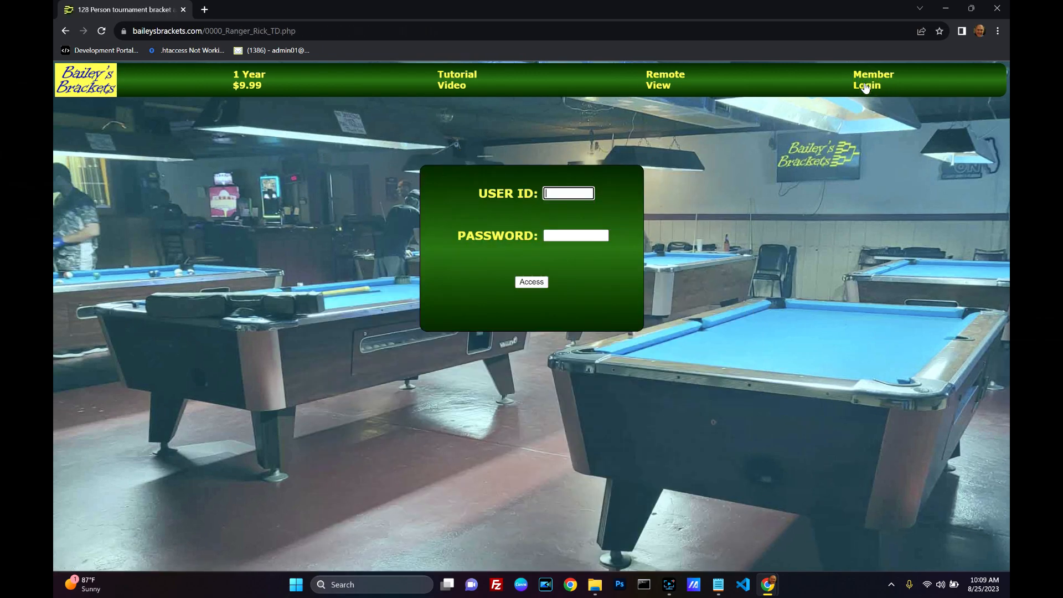
{"action": "left_click", "coordinate": [591, 193]}
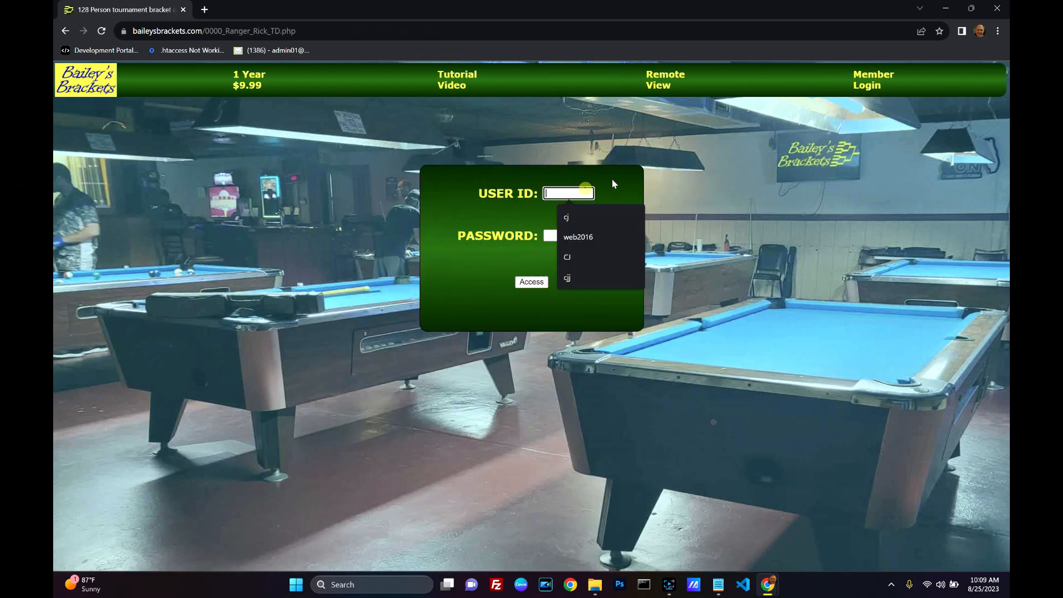
{"action": "type", "text": "cj"}
{"action": "key", "text": "Tab"}
{"action": "type", "text": "••"}
{"action": "key", "text": "Tab"}
{"action": "key", "text": "Return"}
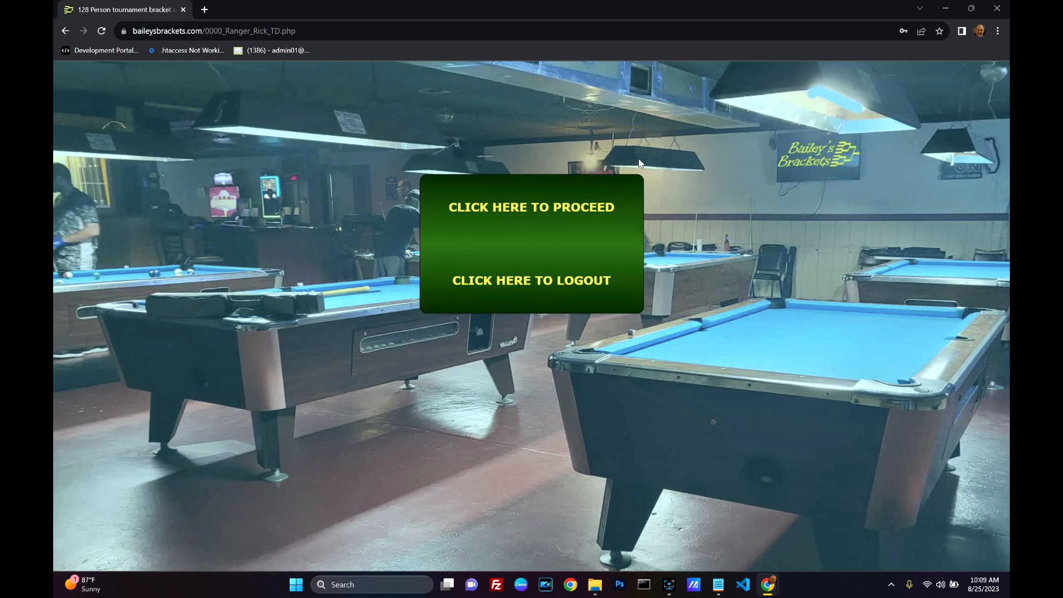
- Proceed into the member area and open the A/D Plyrs player signup list via Run Tourny
{"action": "left_click", "coordinate": [559, 211]}
{"action": "left_click", "coordinate": [485, 87]}
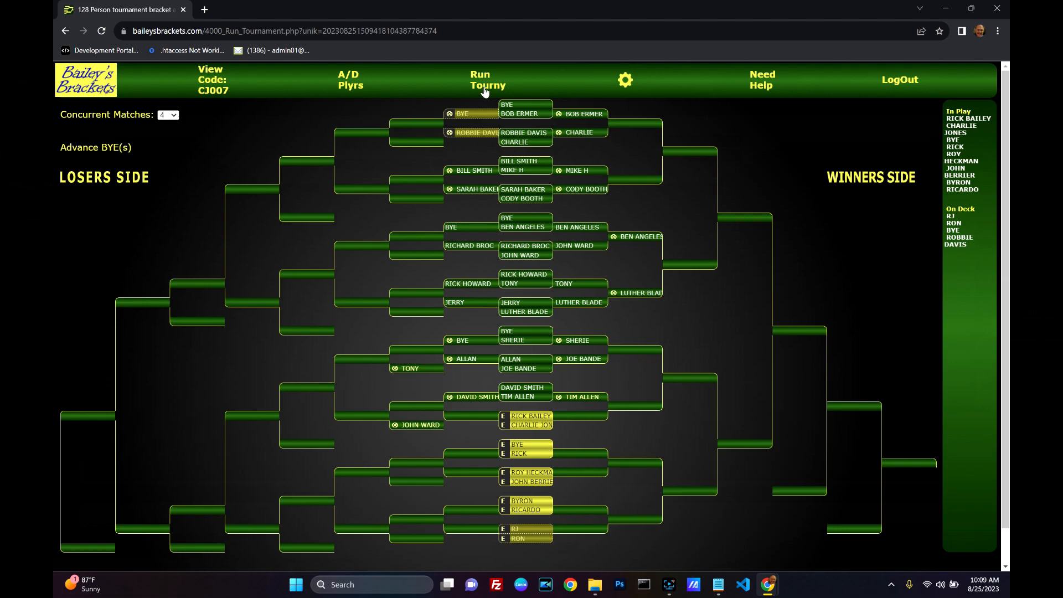
{"action": "left_click", "coordinate": [348, 88]}
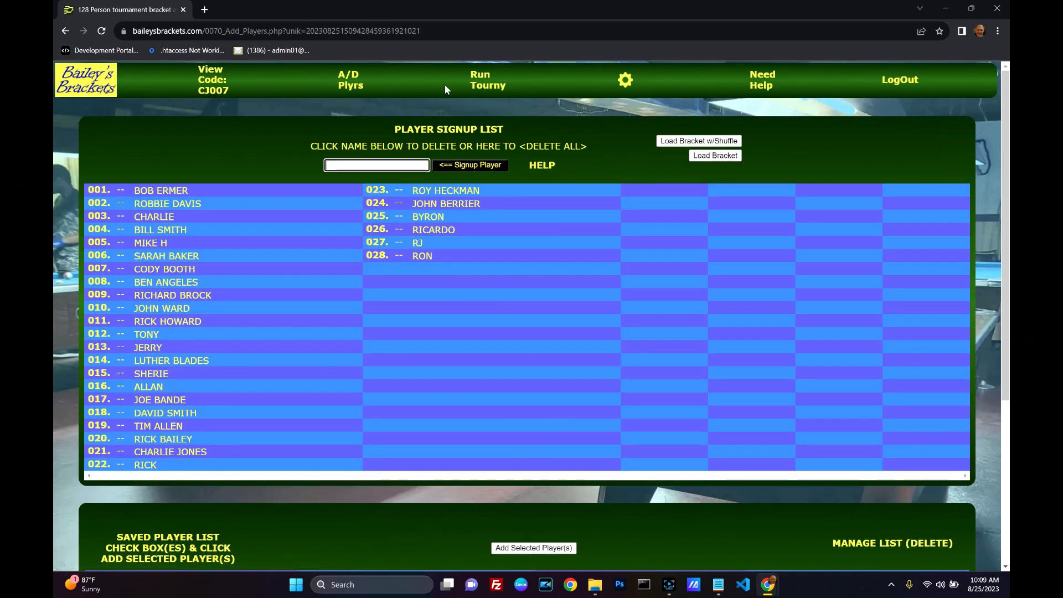